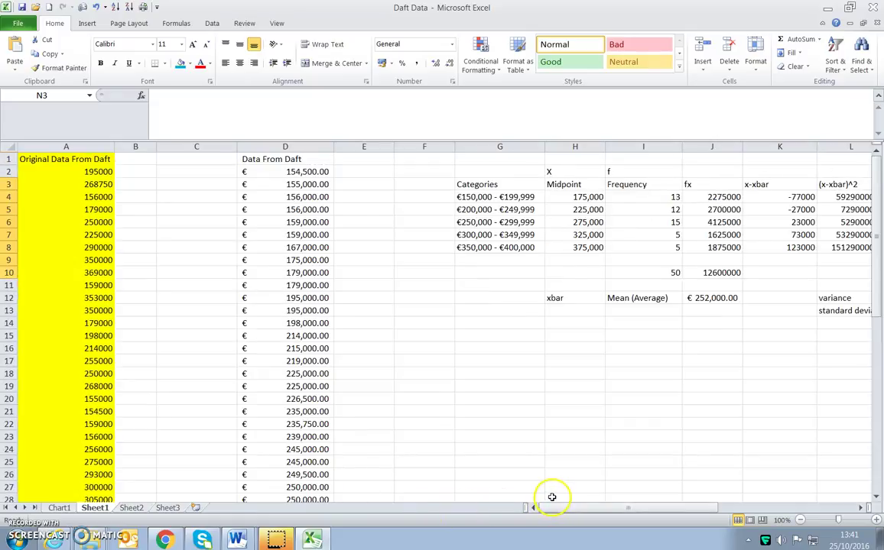
Step: Review the standard deviation calculation on Sheet1, then examine the shape of the House Prices in County X histogram across its price ranges
{"action": "left_click_drag", "start_coordinate": [567, 508], "coordinate": [628, 505]}
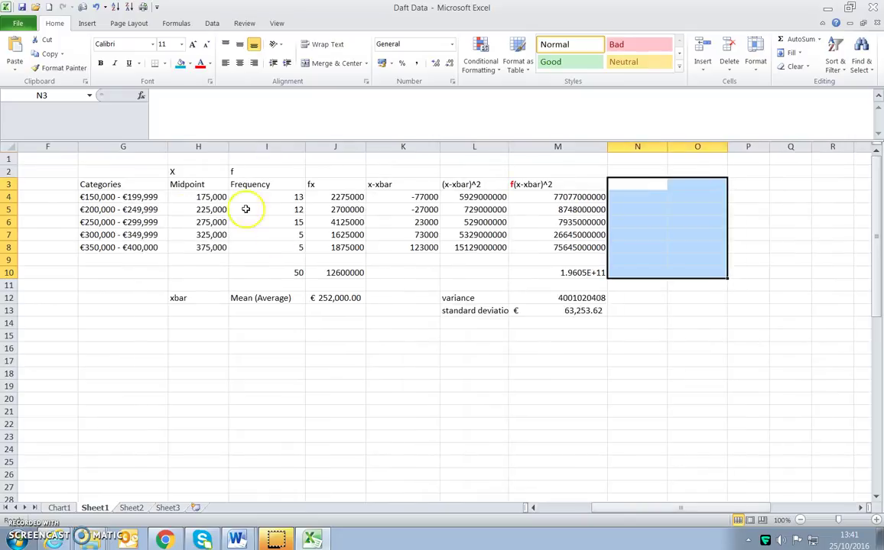
{"action": "left_click", "coordinate": [548, 315]}
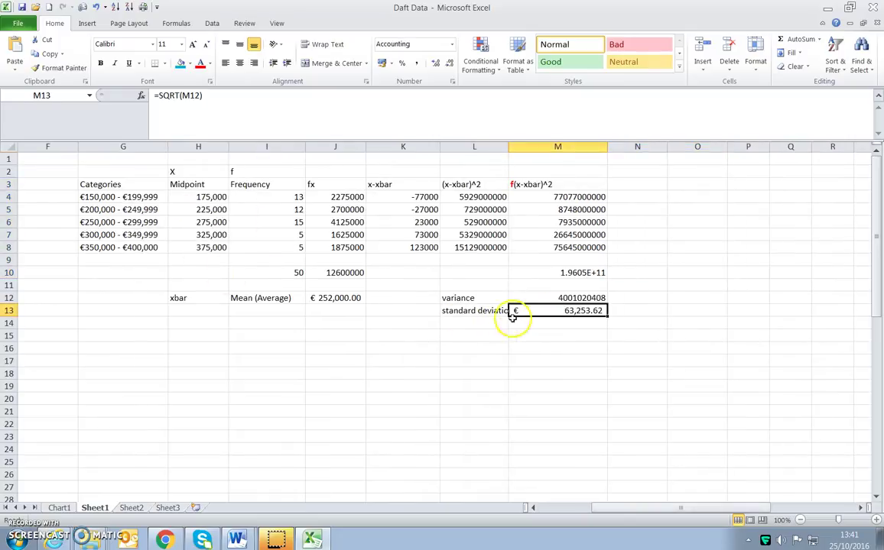
{"action": "left_click", "coordinate": [637, 184]}
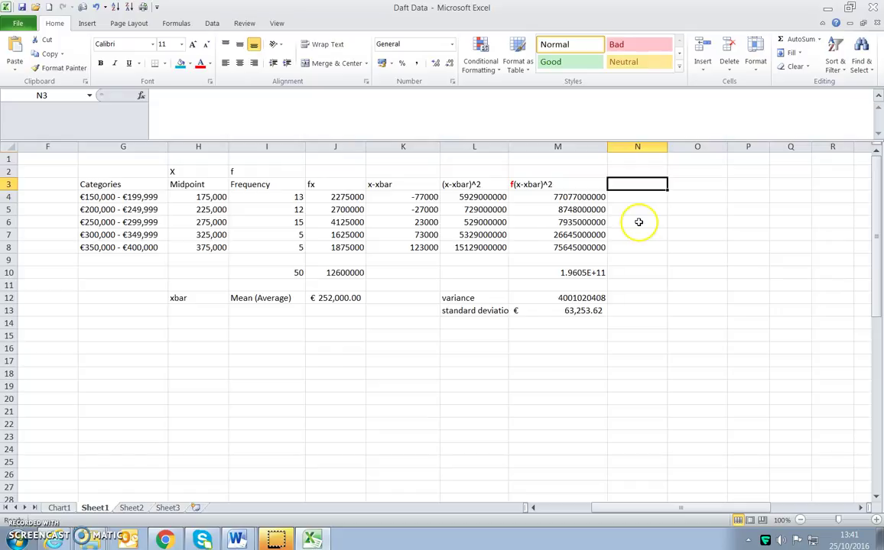
{"action": "left_click", "coordinate": [59, 508]}
{"action": "mouse_move", "coordinate": [450, 256]}
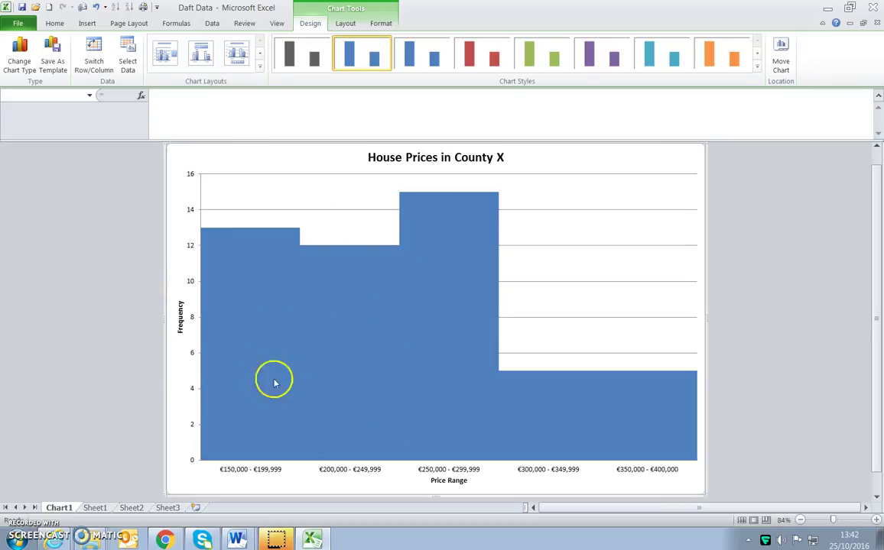
{"action": "mouse_move", "coordinate": [616, 384]}
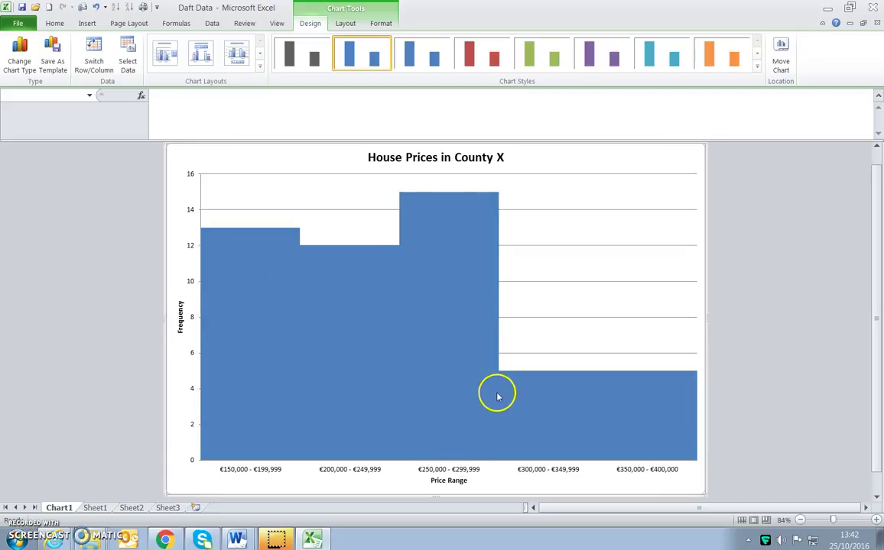
{"action": "mouse_move", "coordinate": [249, 428]}
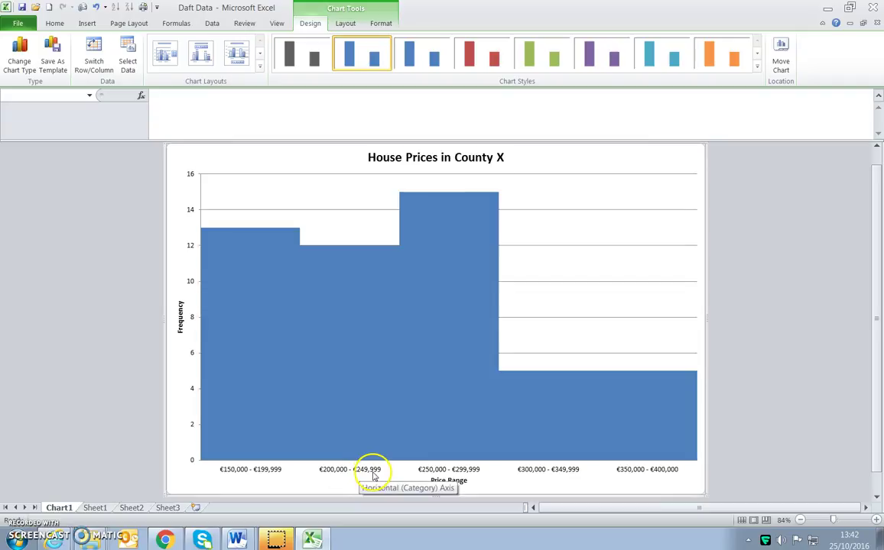
{"action": "mouse_move", "coordinate": [420, 211]}
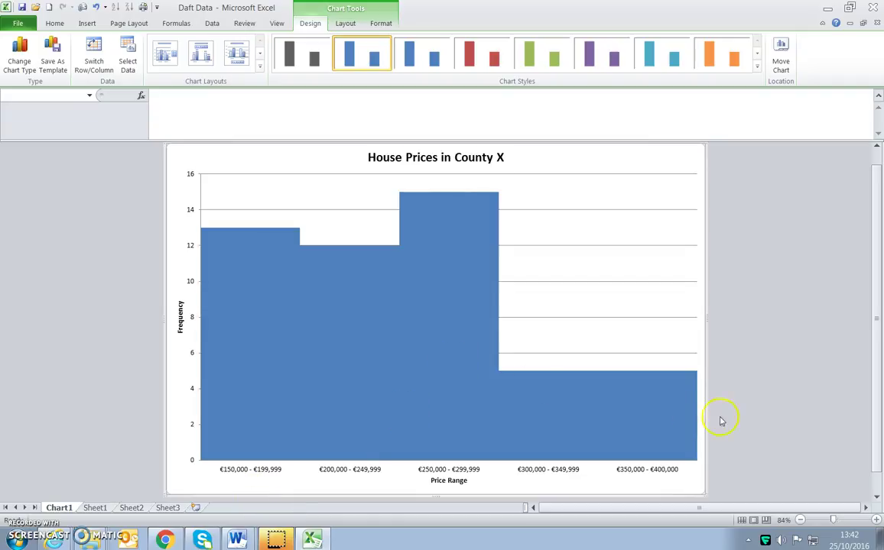
{"action": "mouse_move", "coordinate": [685, 376]}
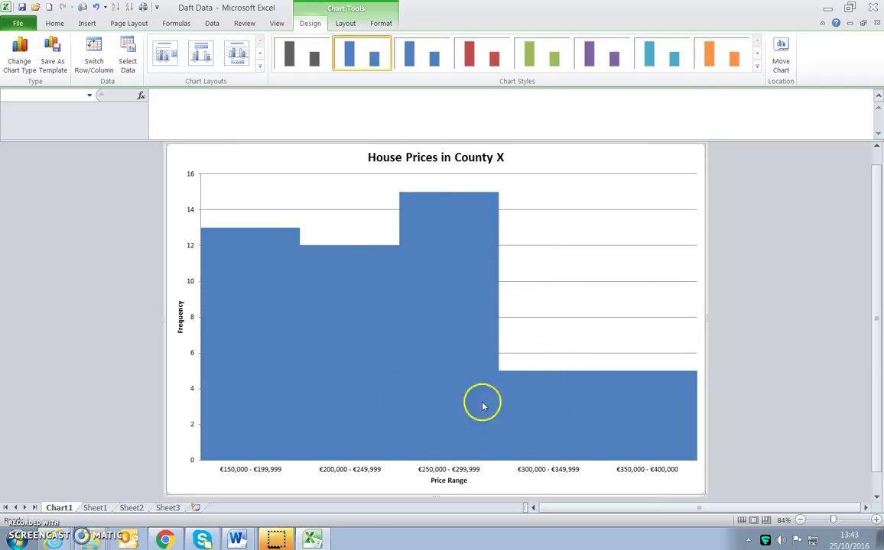
{"action": "mouse_move", "coordinate": [480, 372]}
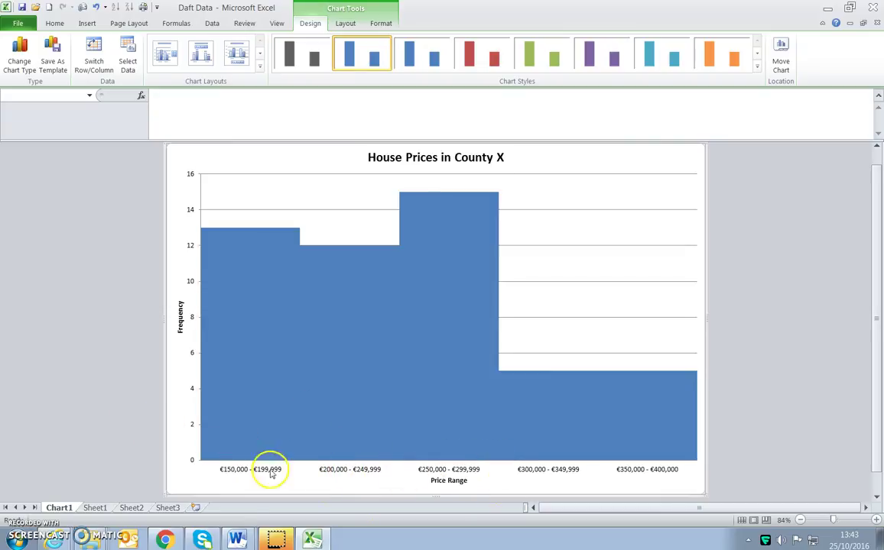
Step: Return to Sheet1 and add the column header x-xbar^3 in N3
{"action": "left_click", "coordinate": [95, 509]}
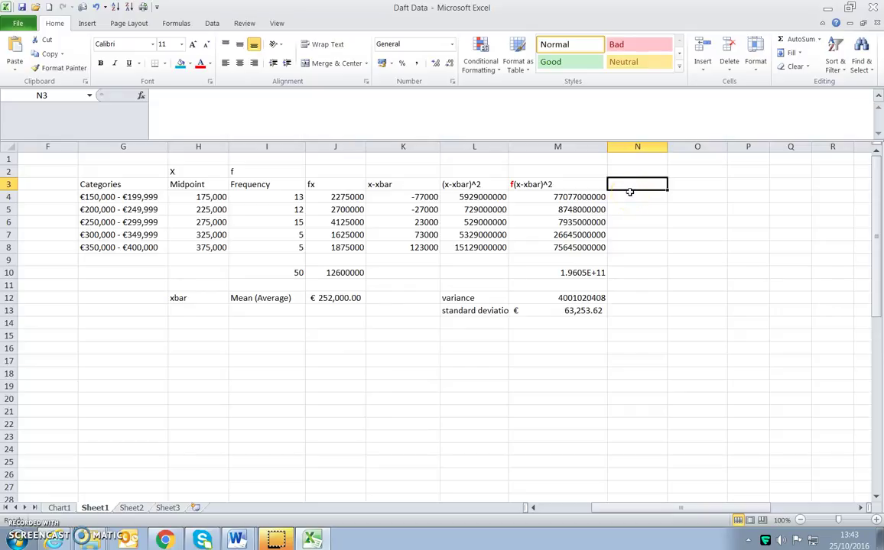
{"action": "type", "text": "x-xbar^3"}
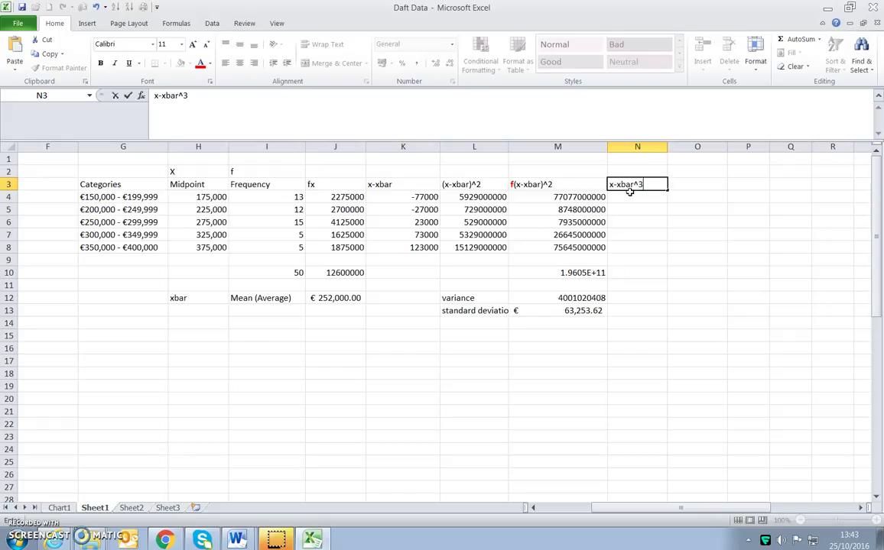
{"action": "left_click", "coordinate": [635, 197]}
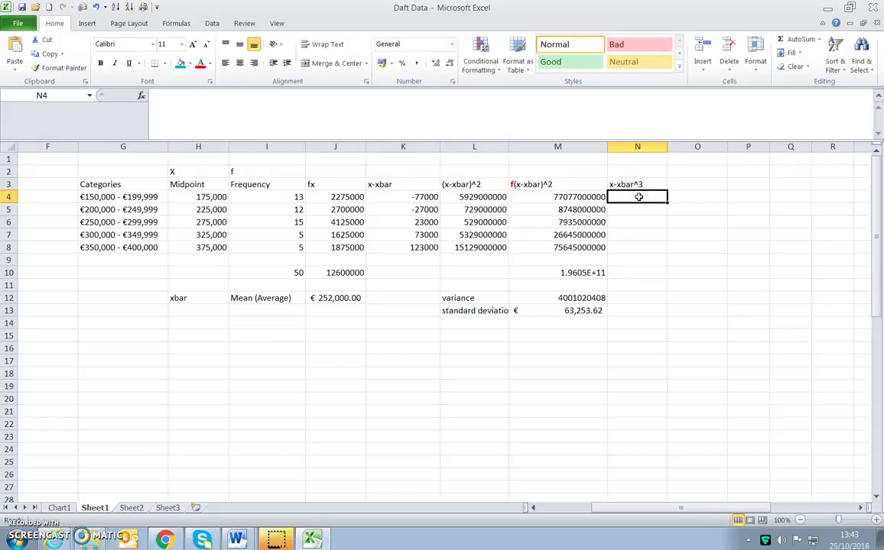
Step: Calculate the cubed deviation in N4 with =K4^3 and fill the formula down to N8
{"action": "left_click", "coordinate": [626, 198]}
{"action": "type", "text": "="}
{"action": "left_click", "coordinate": [417, 197]}
{"action": "type", "text": "^3"}
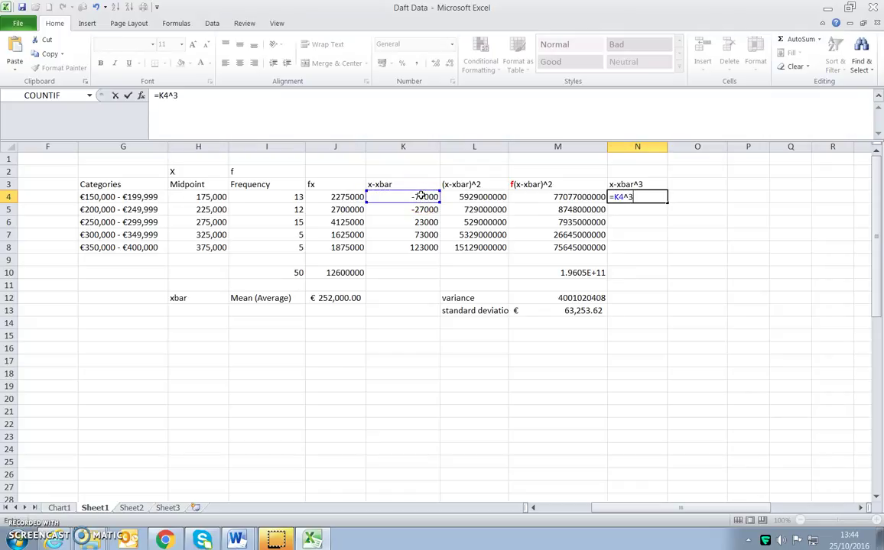
{"action": "key", "text": "Return"}
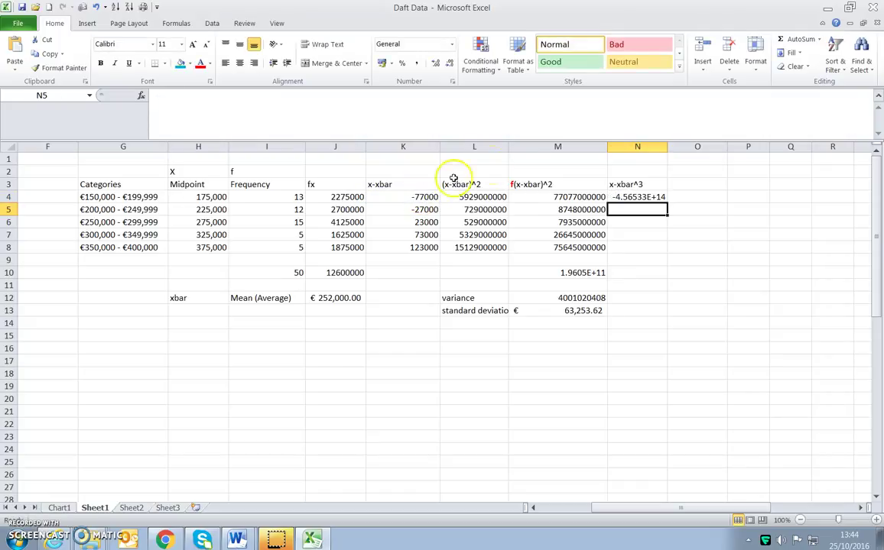
{"action": "left_click", "coordinate": [637, 197]}
{"action": "left_click_drag", "start_coordinate": [667, 203], "coordinate": [667, 252]}
Step: Widen column N slightly
{"action": "mouse_move", "coordinate": [205, 197]}
{"action": "left_mouse_down"}
{"action": "mouse_move", "coordinate": [223, 246]}
{"action": "mouse_move", "coordinate": [214, 196]}
{"action": "left_mouse_up"}
{"action": "left_click", "coordinate": [203, 208]}
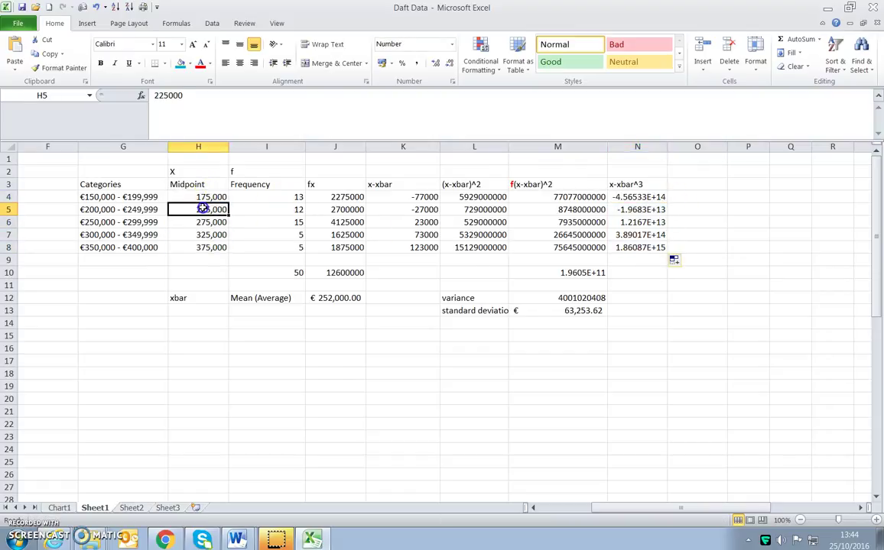
{"action": "mouse_move", "coordinate": [667, 147]}
{"action": "left_mouse_down"}
{"action": "mouse_move", "coordinate": [697, 148]}
{"action": "mouse_move", "coordinate": [683, 147]}
{"action": "left_mouse_up"}
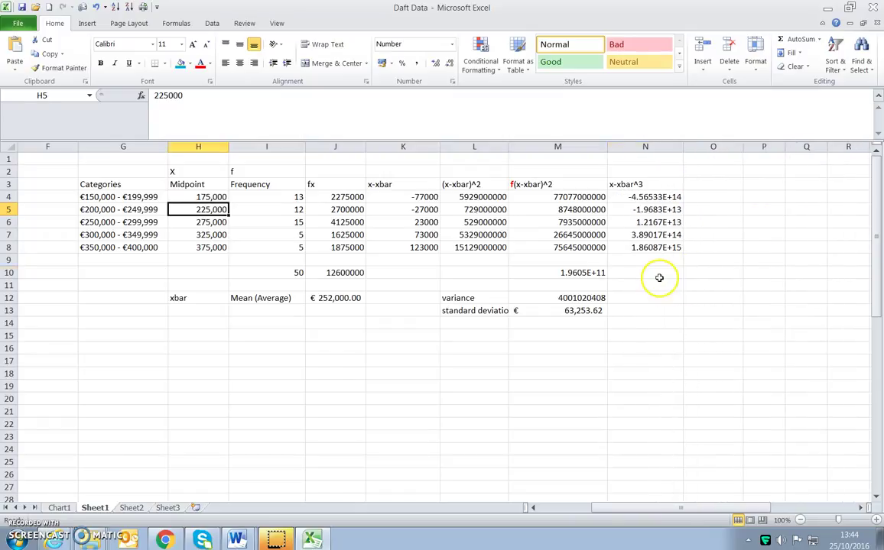
Step: Examine the f(x-xbar)^2 header, the fx total, the price categories and their frequencies to see why the cubed deviations need weighting
{"action": "left_click", "coordinate": [659, 278]}
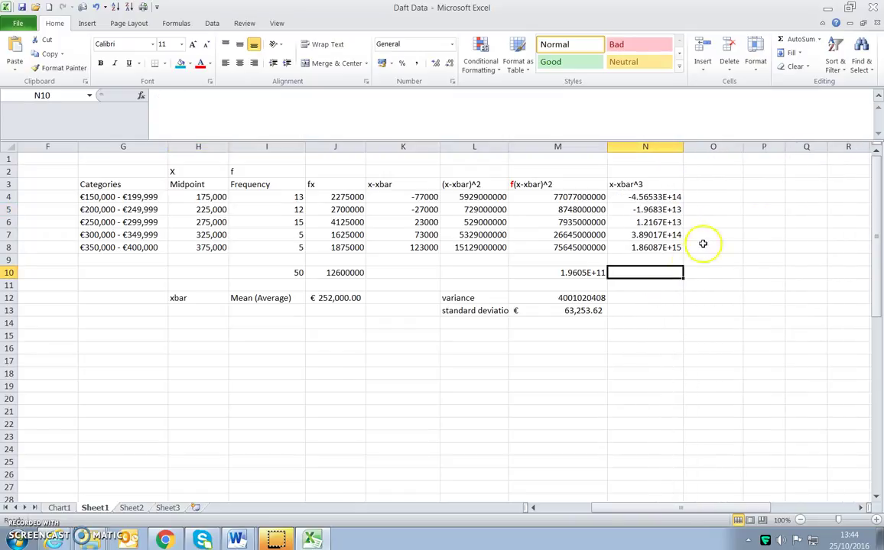
{"action": "left_click", "coordinate": [692, 184]}
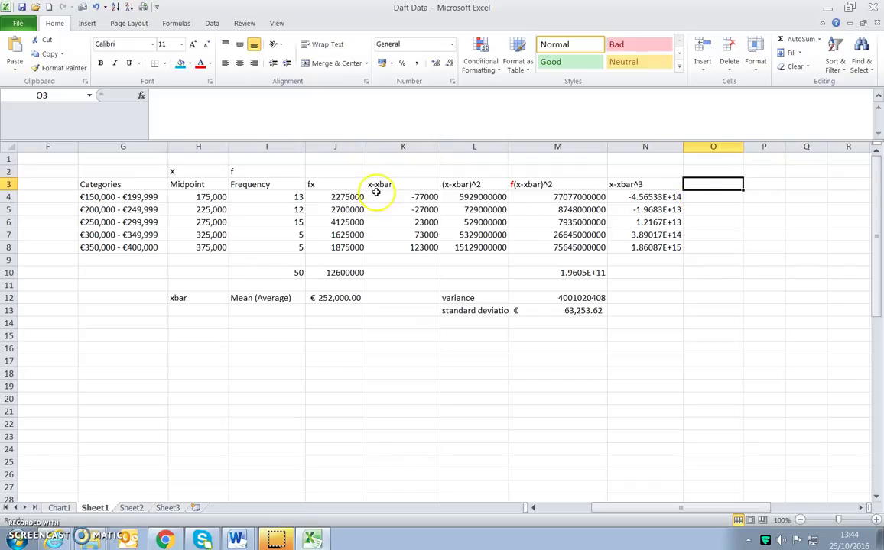
{"action": "left_click", "coordinate": [528, 184]}
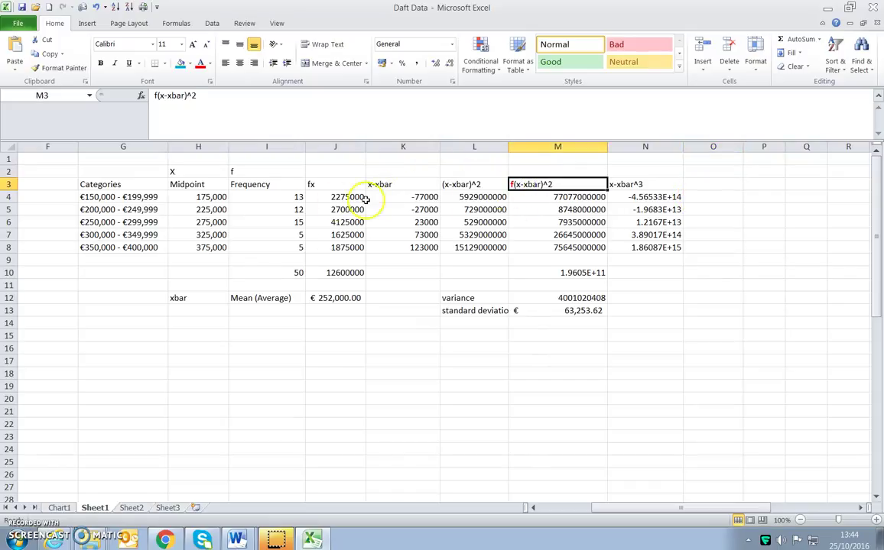
{"action": "left_click", "coordinate": [336, 272]}
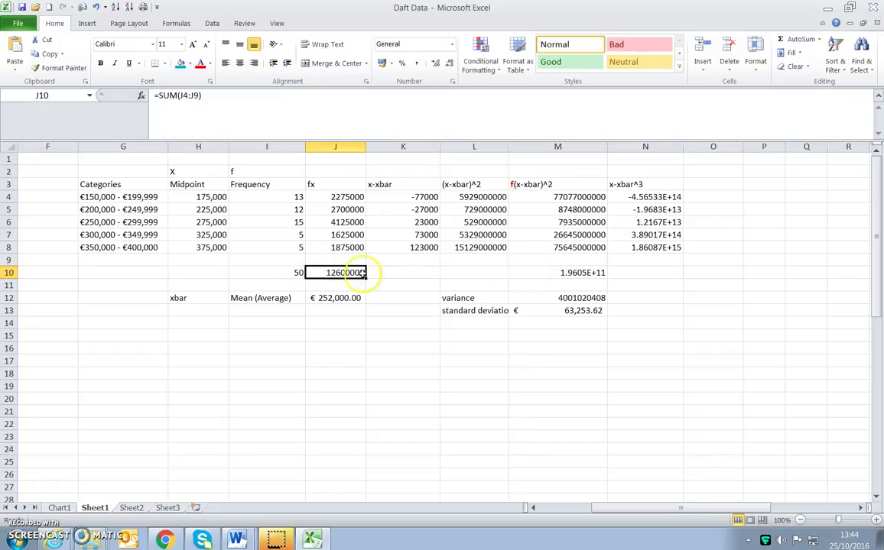
{"action": "left_click", "coordinate": [280, 197]}
{"action": "left_click", "coordinate": [279, 209]}
{"action": "left_click", "coordinate": [280, 243]}
{"action": "left_click", "coordinate": [279, 234]}
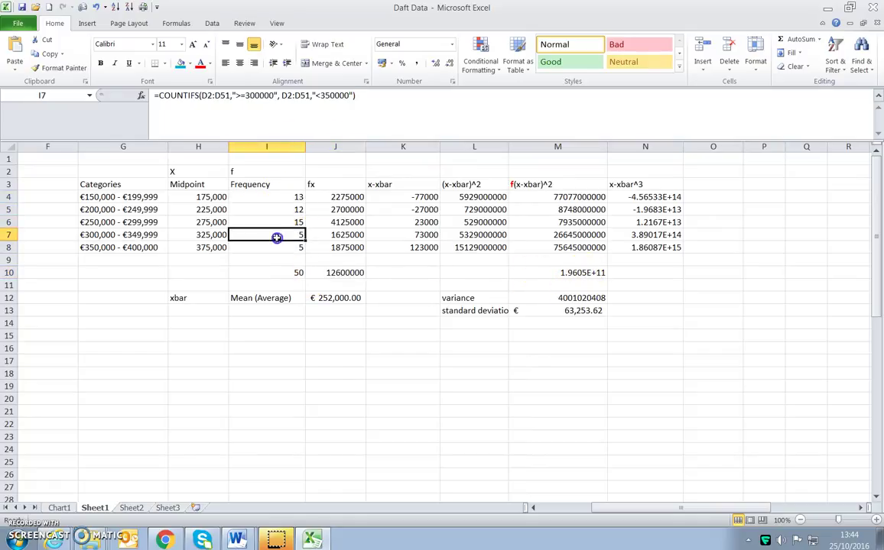
{"action": "left_click", "coordinate": [107, 243]}
{"action": "left_click", "coordinate": [96, 233]}
{"action": "left_click", "coordinate": [113, 196]}
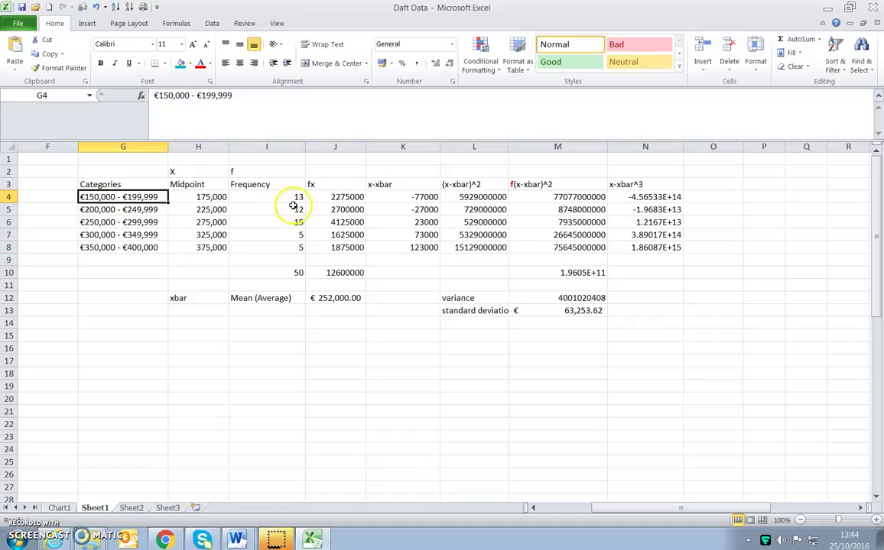
{"action": "left_click_drag", "start_coordinate": [298, 198], "coordinate": [294, 223]}
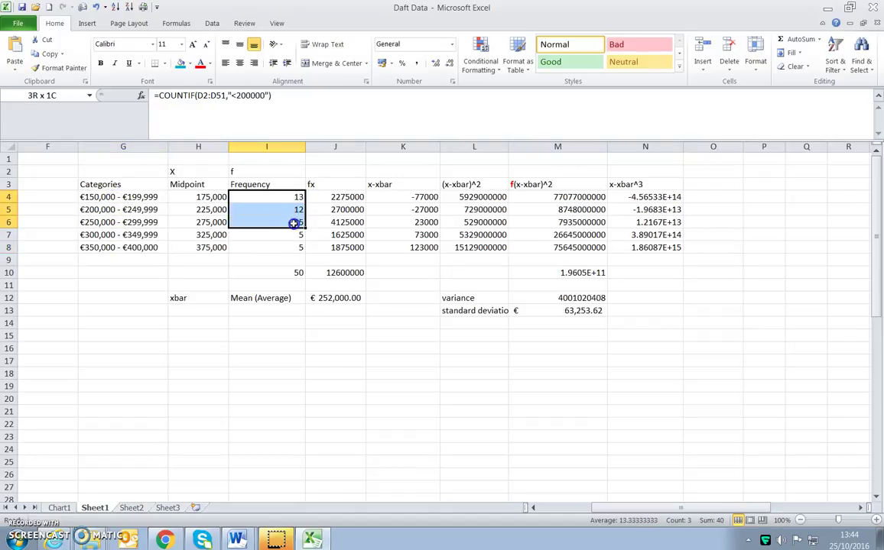
Step: Add the column header f(x-xbar^3) in O3
{"action": "left_click", "coordinate": [718, 198]}
{"action": "left_click", "coordinate": [673, 184]}
{"action": "left_click", "coordinate": [700, 196]}
{"action": "left_click", "coordinate": [713, 185]}
{"action": "type", "text": "f(x-xbar^3"}
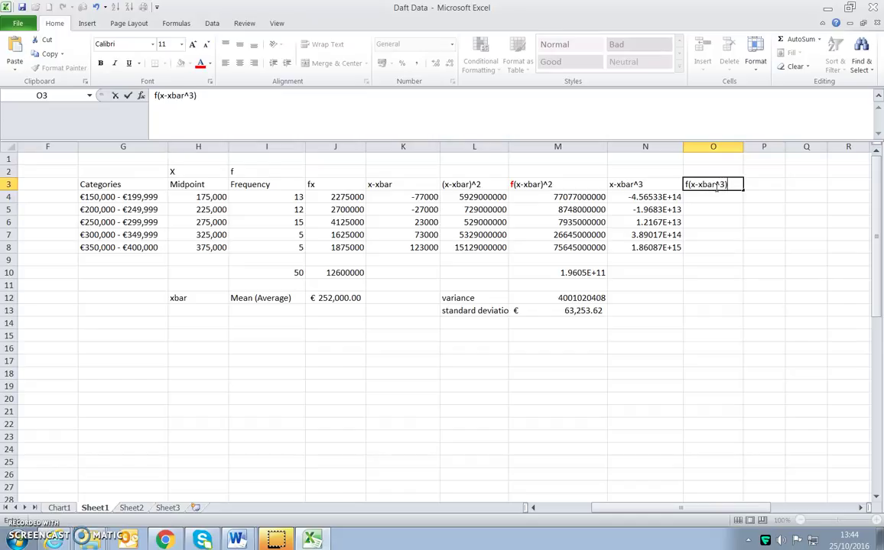
Step: Multiply frequency by cubed deviation in O4 with =I4*N4 and fill the formula down to O8
{"action": "left_click", "coordinate": [713, 196]}
{"action": "type", "text": "="}
{"action": "left_click", "coordinate": [286, 197]}
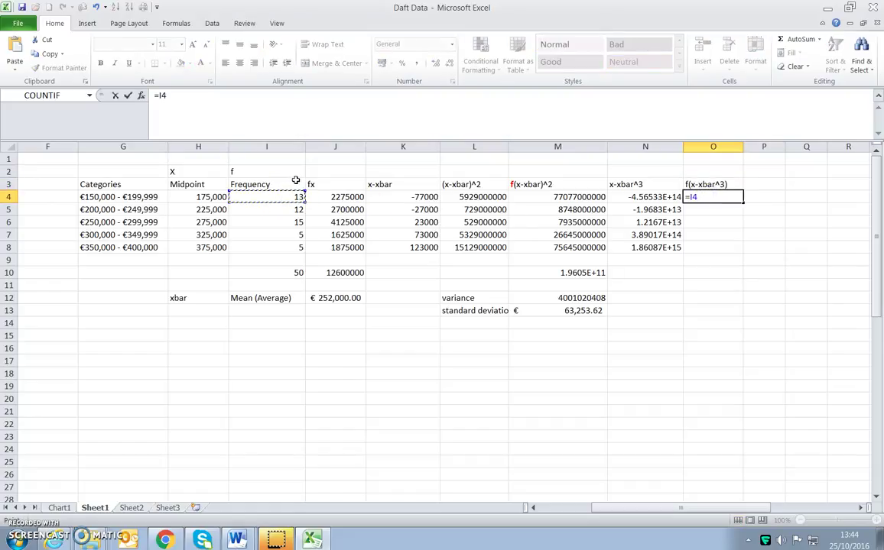
{"action": "type", "text": "*"}
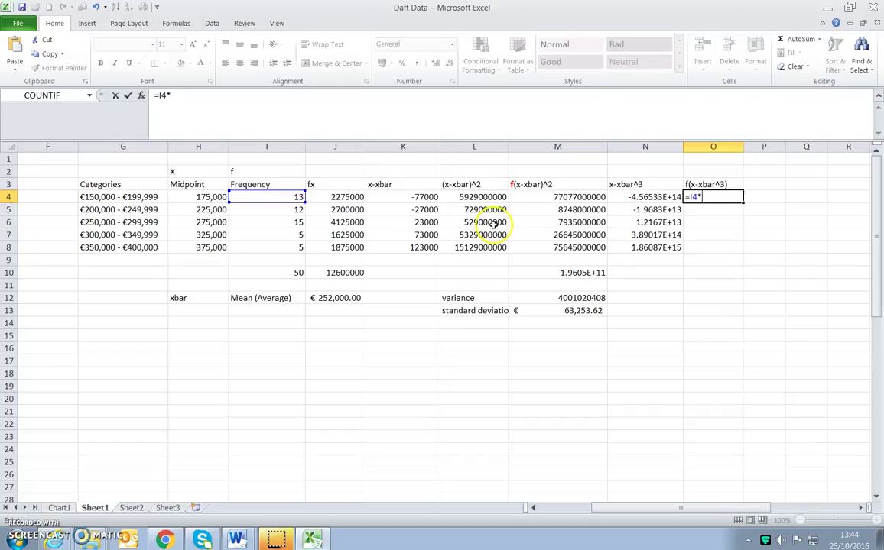
{"action": "left_click", "coordinate": [655, 196]}
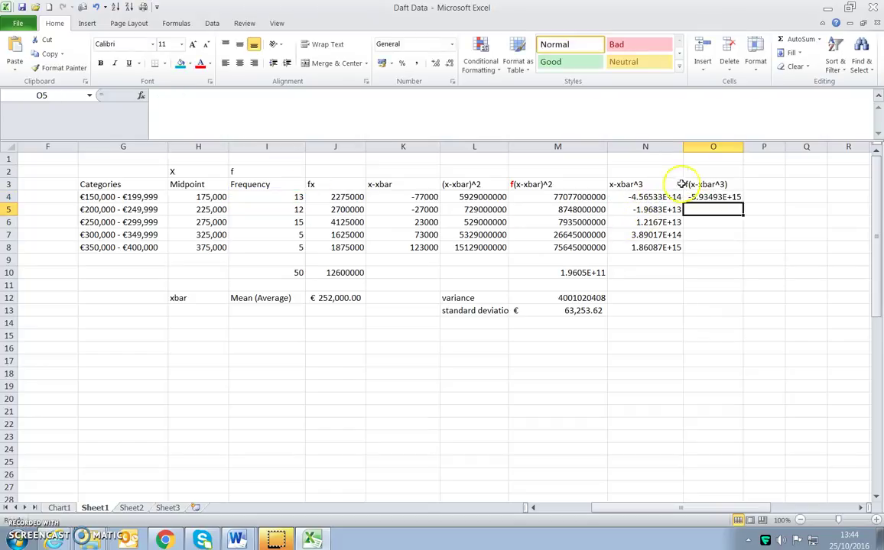
{"action": "left_click", "coordinate": [730, 196]}
{"action": "left_click_drag", "start_coordinate": [743, 201], "coordinate": [734, 249]}
Step: Total the f(x-xbar^3) column in O10 with AutoSum
{"action": "left_click", "coordinate": [714, 271]}
{"action": "left_click", "coordinate": [791, 39]}
{"action": "key", "text": "Return"}
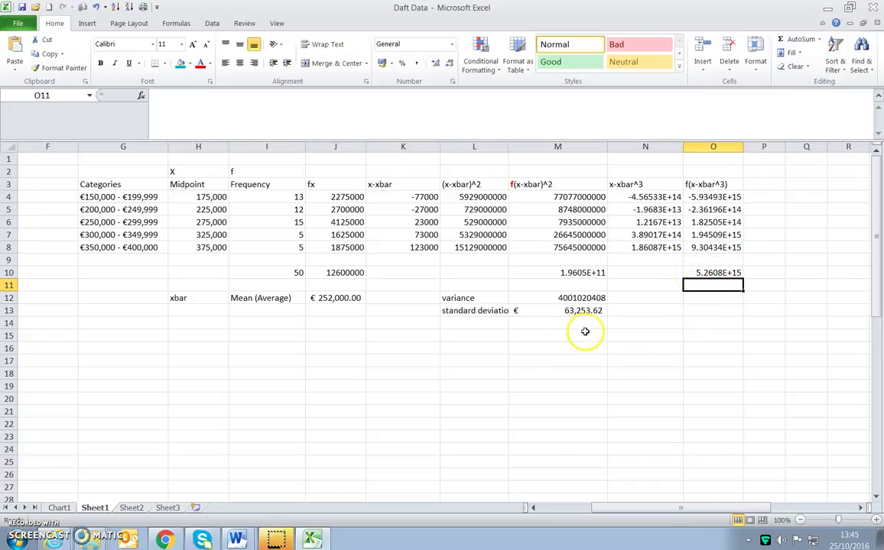
Step: Label cell L14, below the standard deviation label, as Skewness
{"action": "left_click", "coordinate": [475, 322]}
{"action": "type", "text": "Sta"}
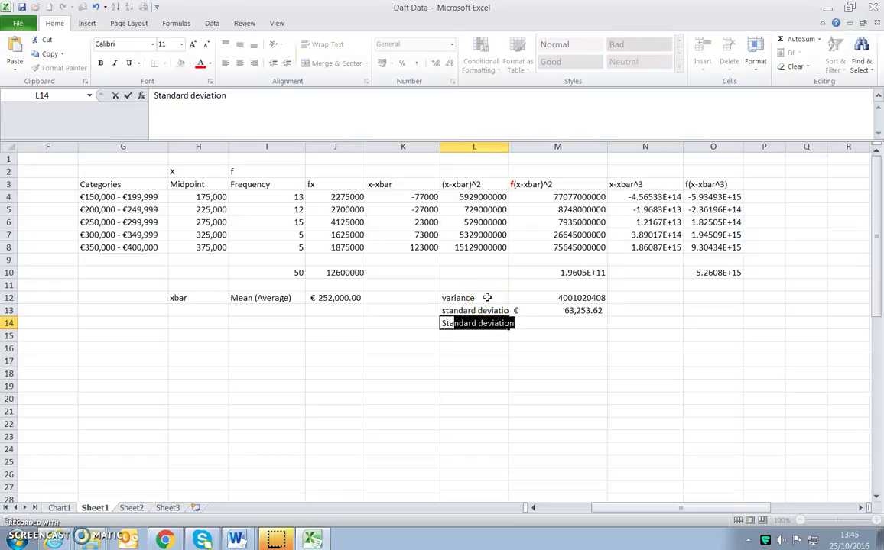
{"action": "key", "text": "BackSpace"}
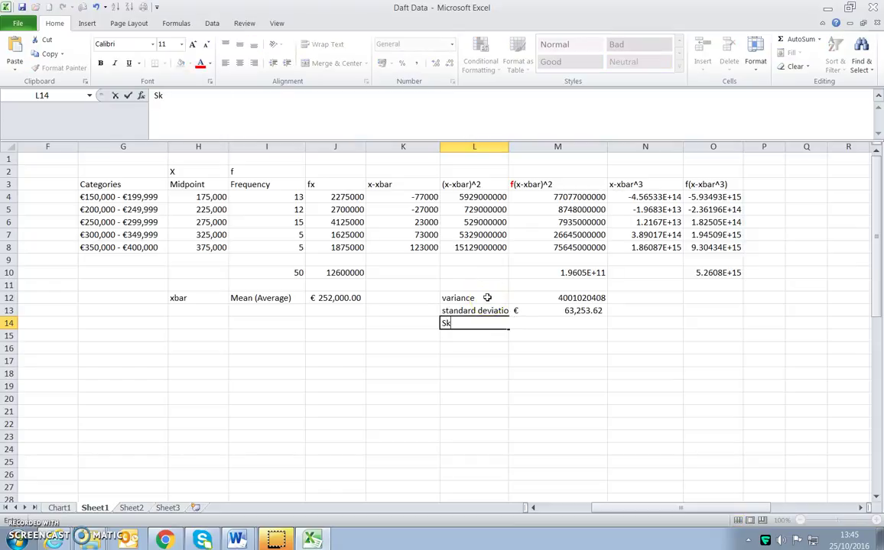
{"action": "type", "text": "kewness"}
{"action": "key", "text": "Tab"}
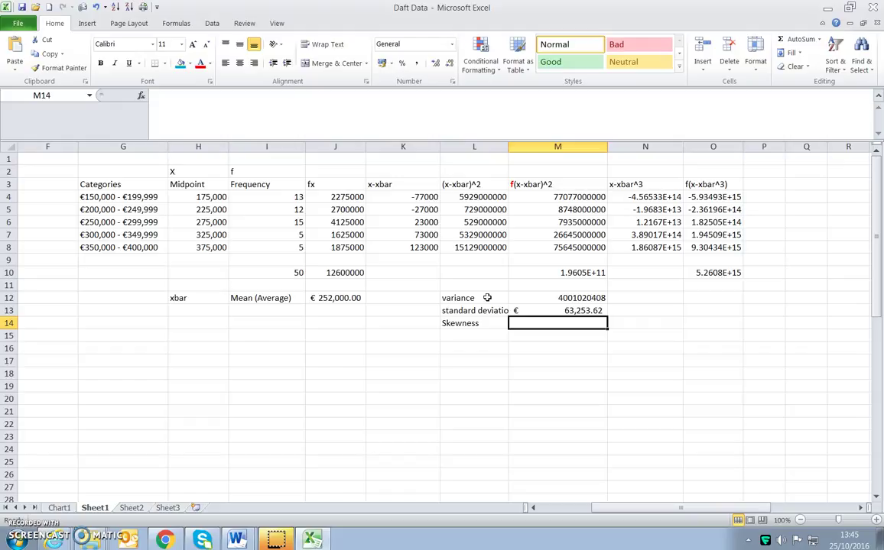
Step: Calculate the skewness in M14 with the formula =O10/(M13^3)
{"action": "type", "text": "="}
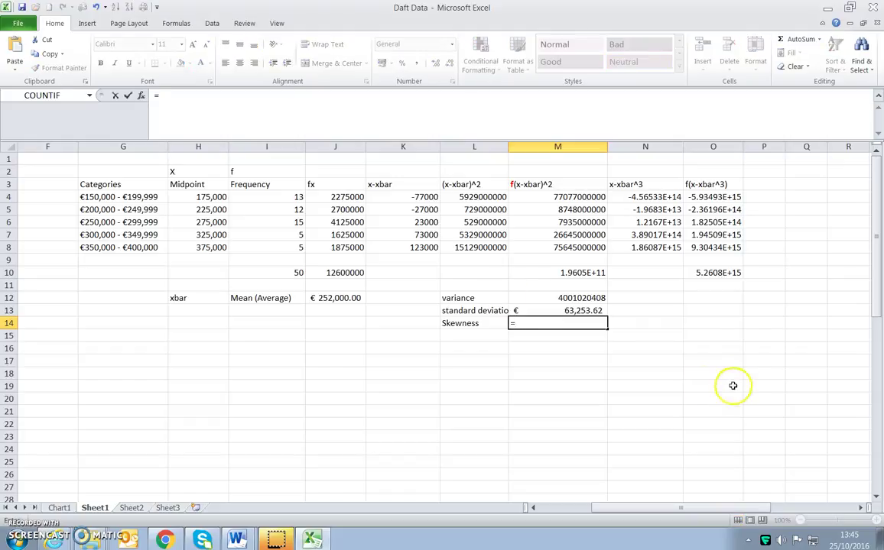
{"action": "left_click", "coordinate": [710, 272]}
{"action": "type", "text": "/"}
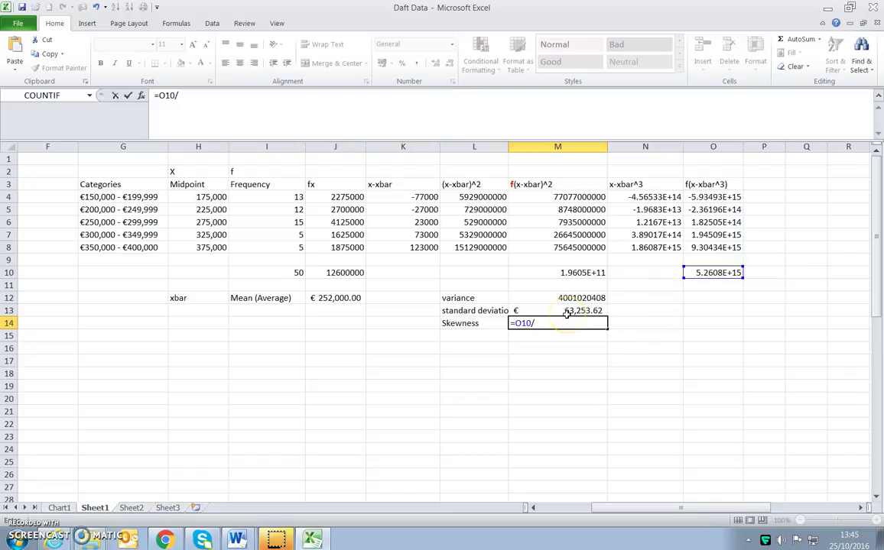
{"action": "type", "text": "("}
{"action": "left_click", "coordinate": [567, 311]}
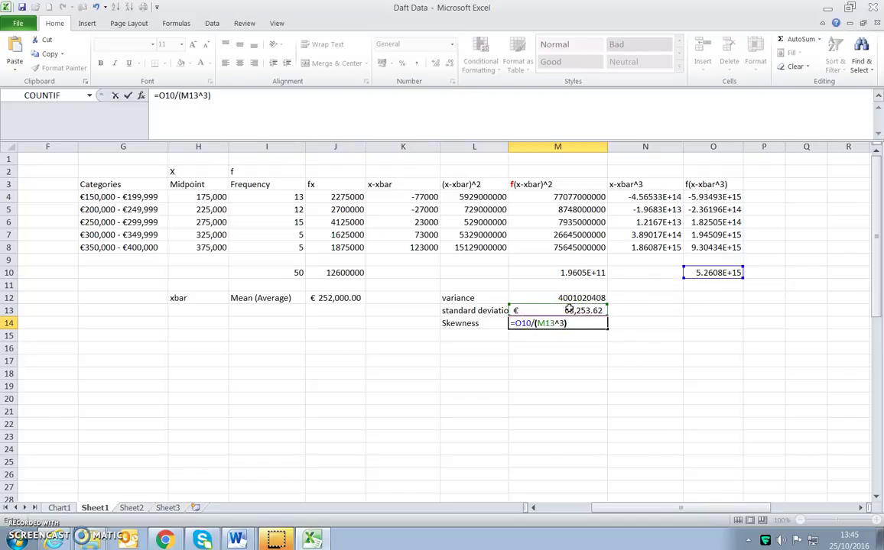
{"action": "key", "text": "Return"}
{"action": "left_click", "coordinate": [539, 323]}
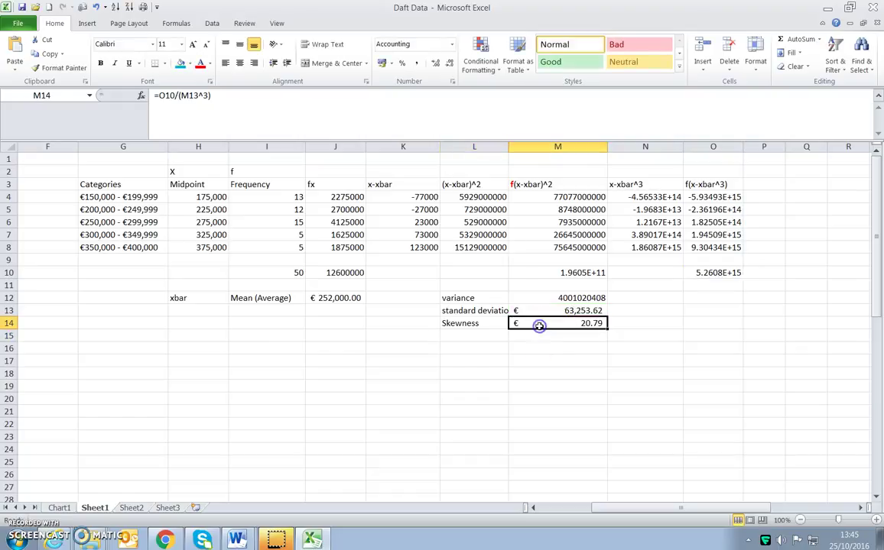
Step: Change the skewness result in M14 from euro format to a plain number with two decimal places
{"action": "left_click", "coordinate": [391, 65]}
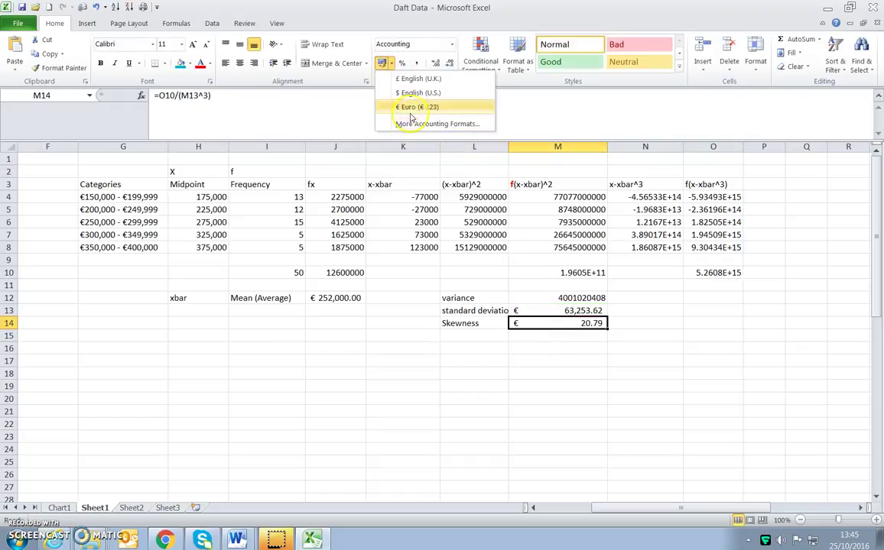
{"action": "left_click", "coordinate": [564, 45]}
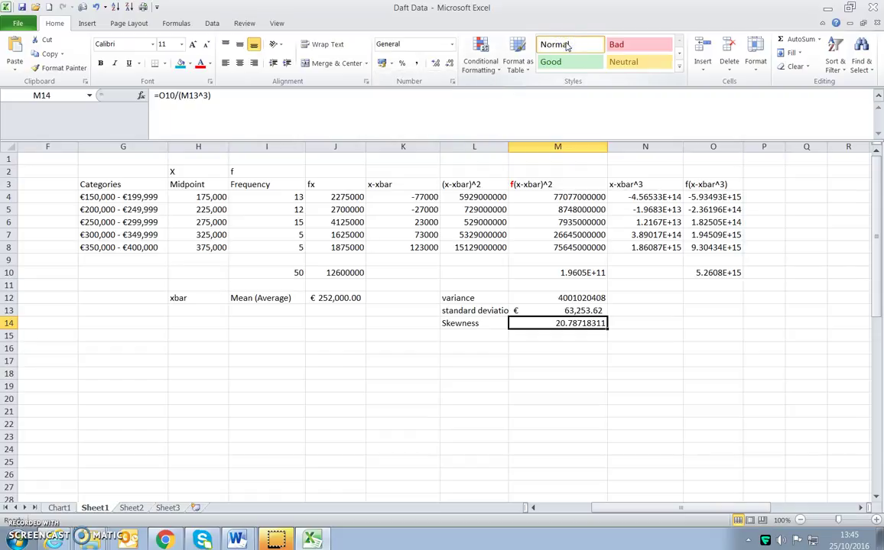
{"action": "left_click", "coordinate": [451, 64]}
{"action": "left_click", "coordinate": [451, 64]}
{"action": "left_click", "coordinate": [451, 64]}
{"action": "left_click", "coordinate": [451, 64]}
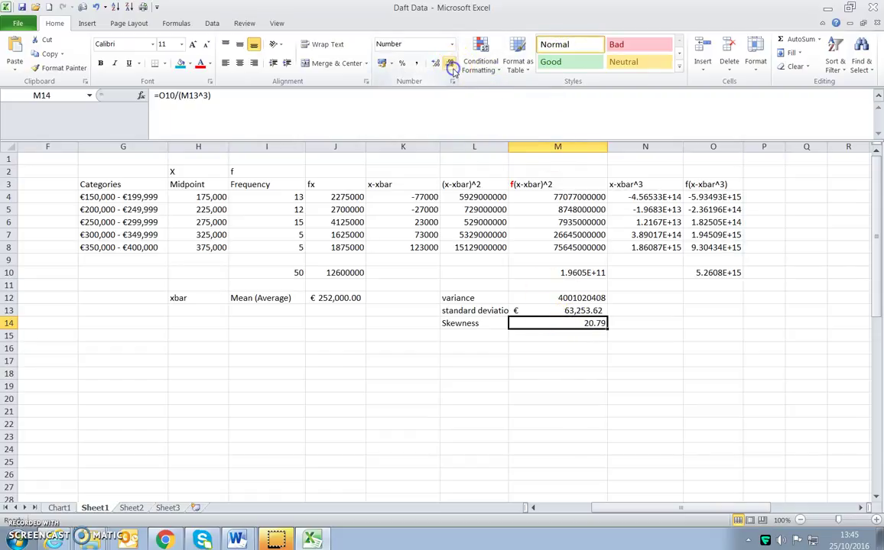
{"action": "left_click", "coordinate": [583, 432]}
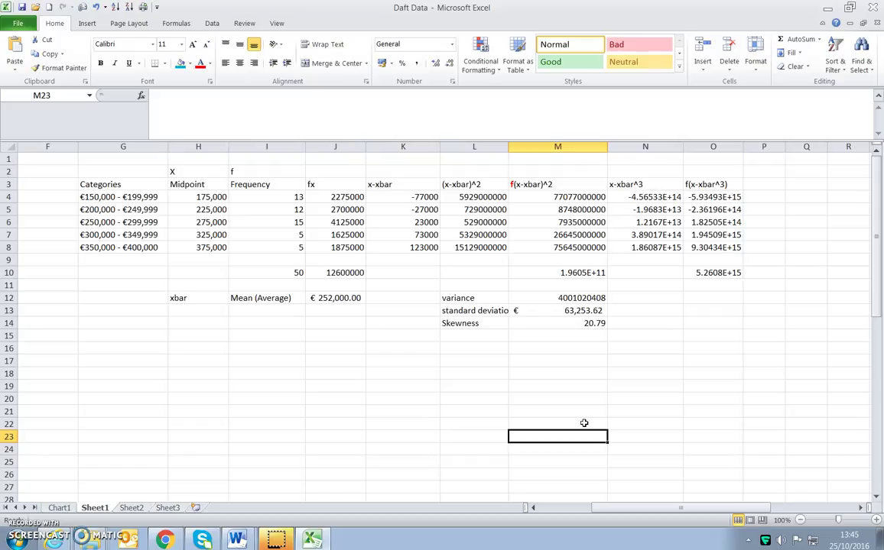
{"action": "left_click", "coordinate": [572, 324]}
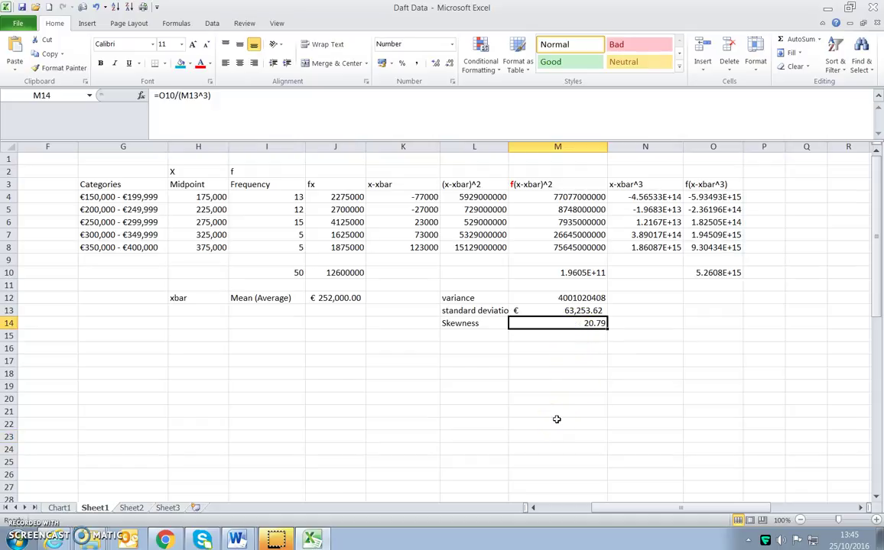
{"action": "left_click_drag", "start_coordinate": [130, 197], "coordinate": [304, 253]}
{"action": "left_click", "coordinate": [474, 436]}
{"action": "left_click", "coordinate": [335, 298]}
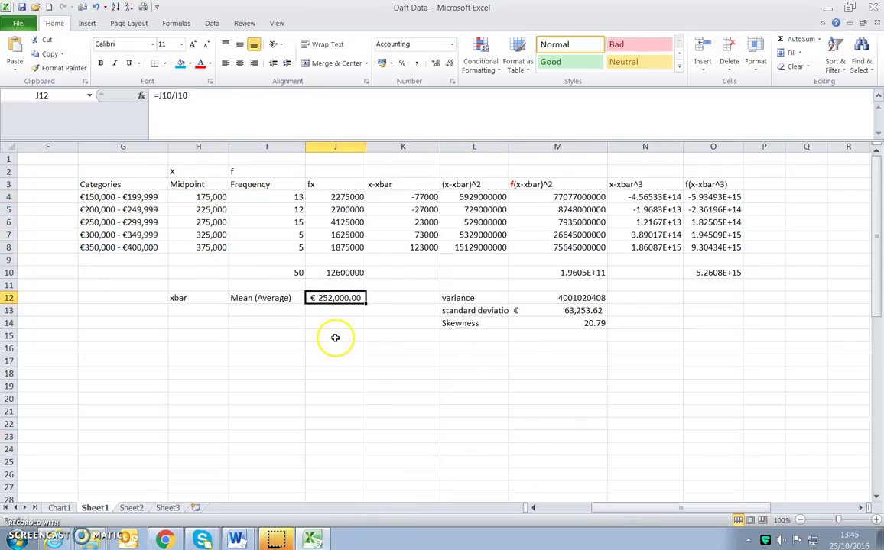
{"action": "left_click", "coordinate": [550, 319]}
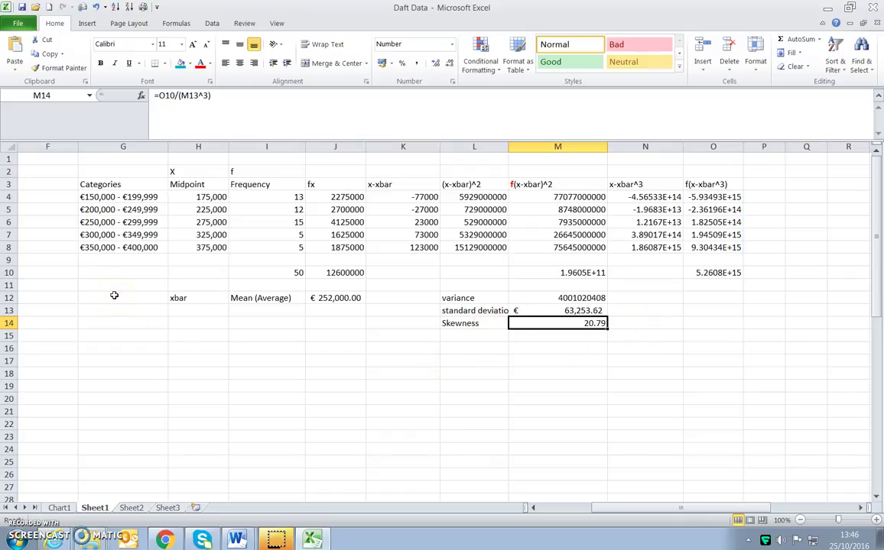
Step: Copy the price categories and midpoints in G4:H8 and paste them starting at G19
{"action": "left_click_drag", "start_coordinate": [133, 197], "coordinate": [186, 247]}
{"action": "key", "text": "ctrl+c"}
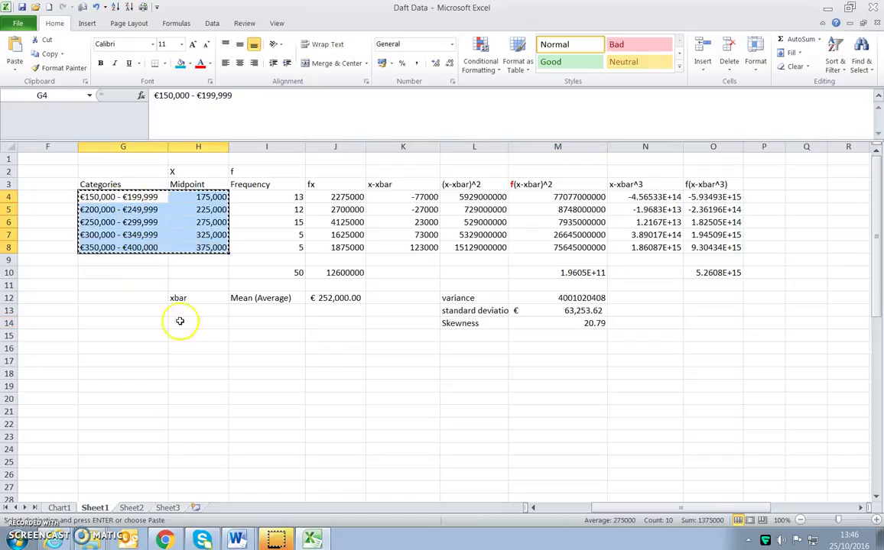
{"action": "left_click", "coordinate": [113, 384]}
{"action": "key", "text": "ctrl+v"}
{"action": "left_click", "coordinate": [266, 388]}
Step: Head the copied columns Categories in G18 and Midpoint in H18, with X in H17
{"action": "left_click", "coordinate": [112, 374]}
{"action": "type", "text": "C"}
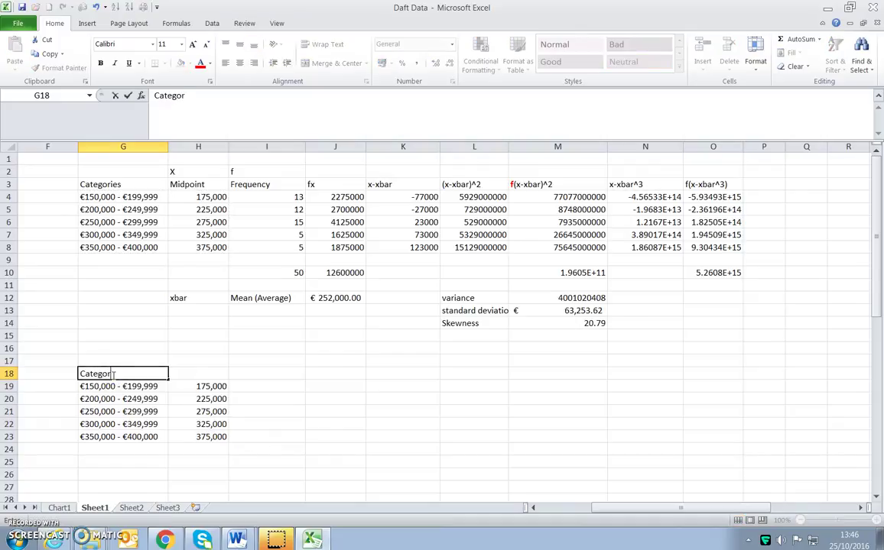
{"action": "key", "text": "Tab"}
{"action": "type", "text": "Midpoint"}
{"action": "key", "text": "Tab"}
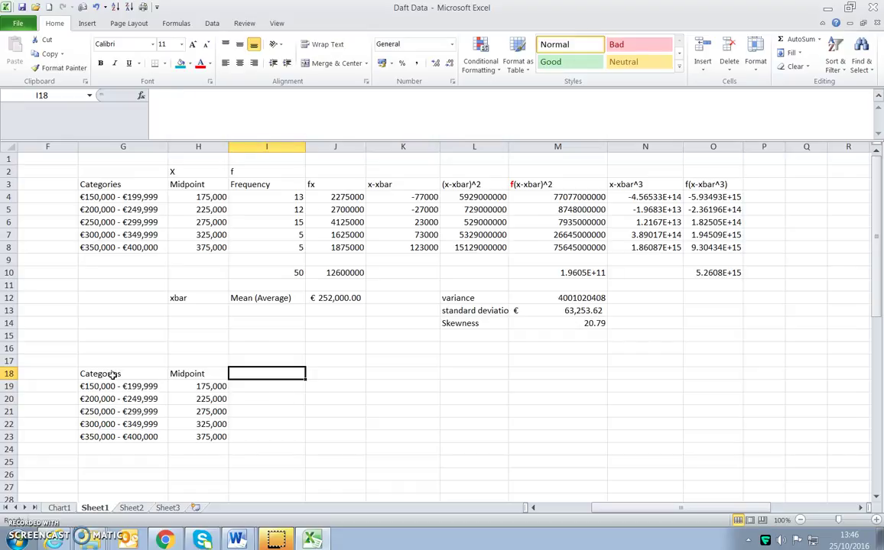
{"action": "key", "text": "Left"}
{"action": "key", "text": "Up"}
{"action": "type", "text": "X"}
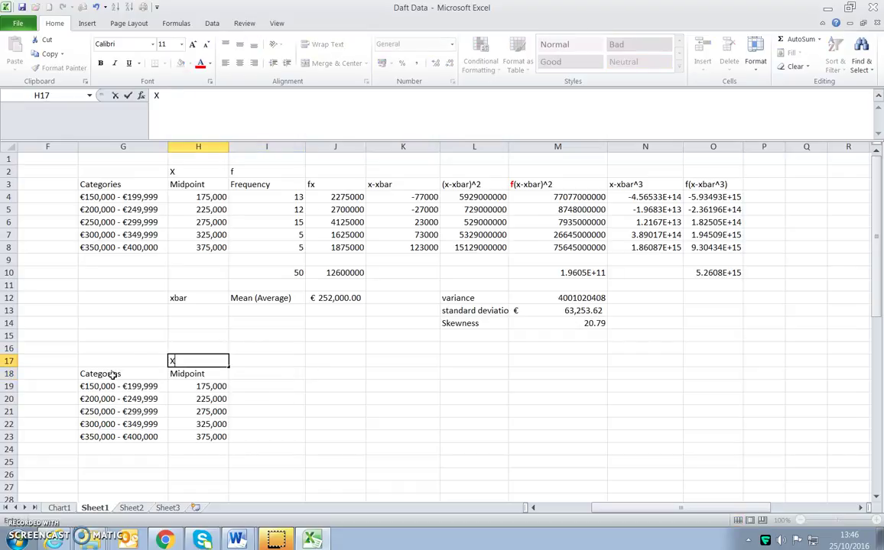
Step: Label I17 as f and I18 as Frequency for the second table
{"action": "left_click", "coordinate": [262, 364]}
{"action": "type", "text": "f"}
{"action": "key", "text": "Return"}
{"action": "type", "text": "Freque"}
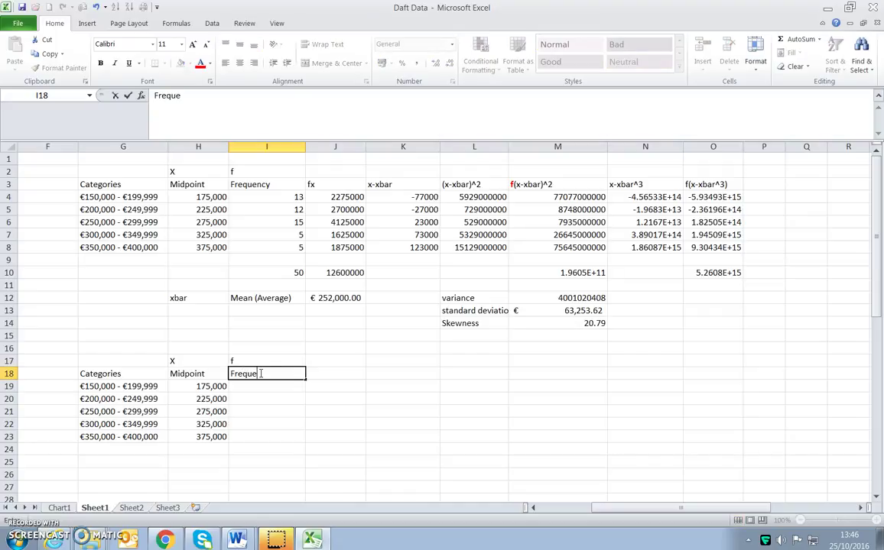
{"action": "type", "text": "ncy"}
{"action": "key", "text": "Return"}
Step: Enter the frequencies 4, 3, 9, 16 and 8 in I19 to I23
{"action": "type", "text": "4"}
{"action": "key", "text": "Return"}
{"action": "type", "text": "3"}
{"action": "key", "text": "Return"}
{"action": "type", "text": "9"}
{"action": "key", "text": "Return"}
{"action": "type", "text": "16"}
{"action": "key", "text": "Return"}
{"action": "type", "text": "8"}
{"action": "key", "text": "Tab"}
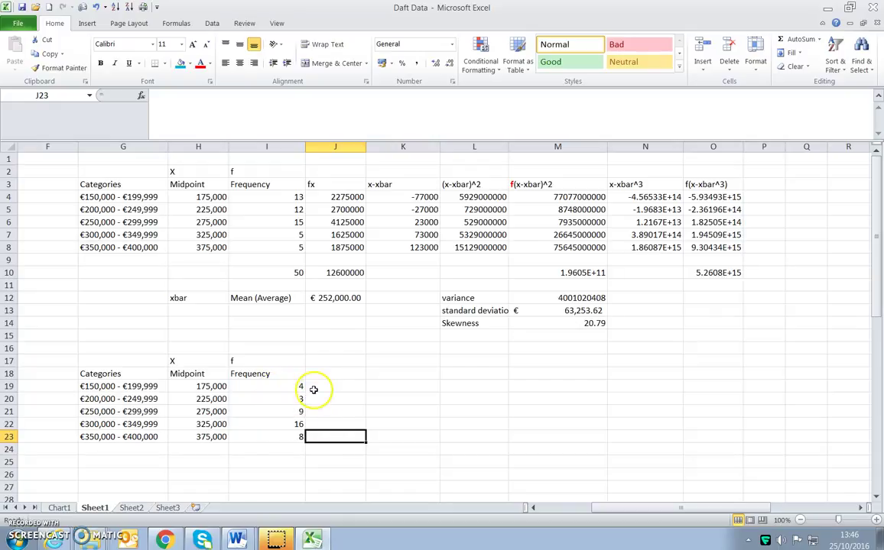
Step: Label cell J17 as fx, beside the f label of the second table
{"action": "left_click", "coordinate": [321, 365]}
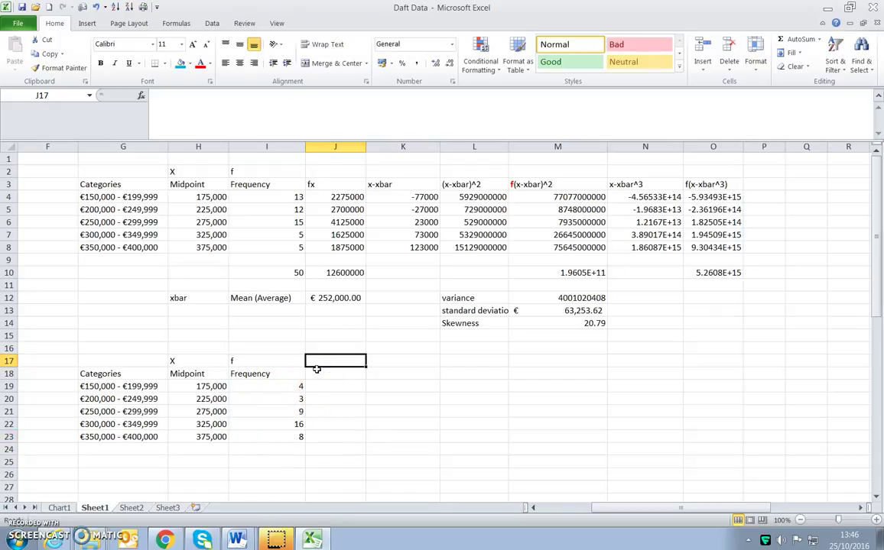
{"action": "type", "text": "fx"}
{"action": "key", "text": "Return"}
Step: Multiply midpoint by frequency in J19 with =H19*I19 and fill the formula down to J23
{"action": "left_click", "coordinate": [325, 386]}
{"action": "type", "text": "="}
{"action": "left_click", "coordinate": [193, 388]}
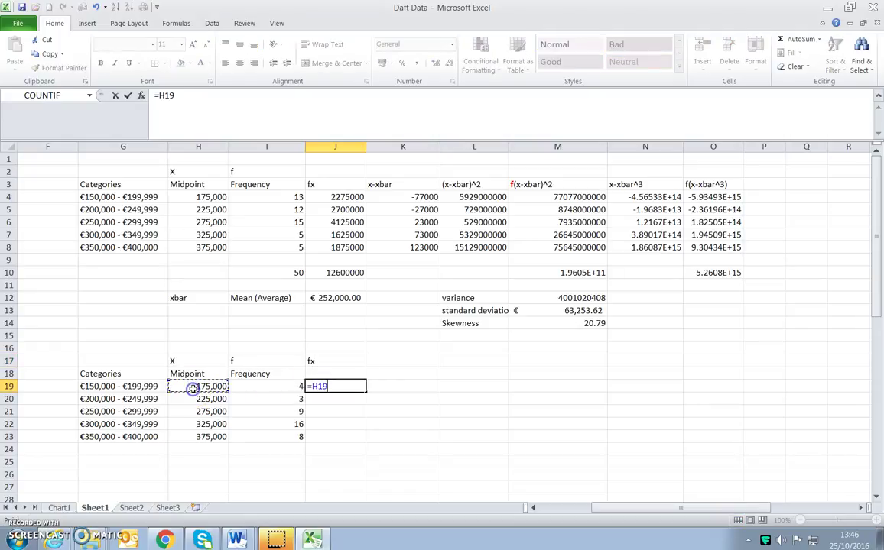
{"action": "type", "text": "*"}
{"action": "left_click", "coordinate": [250, 385]}
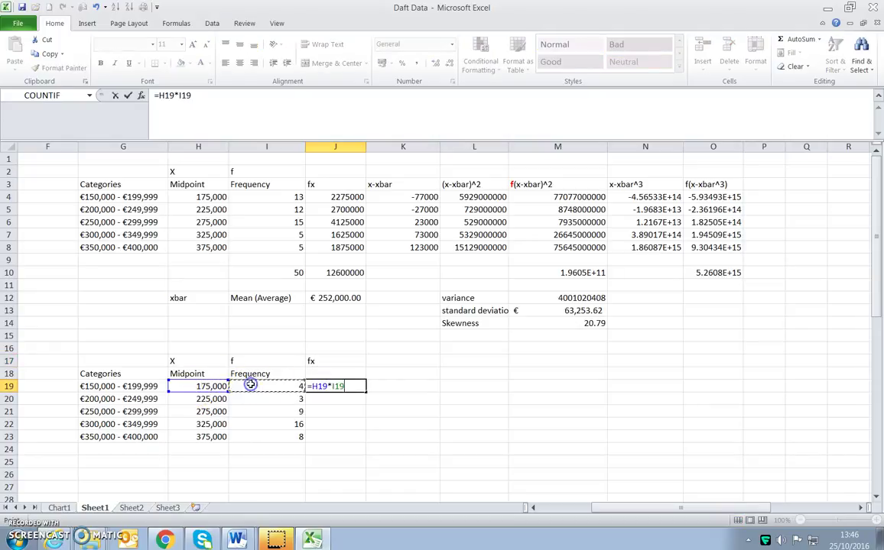
{"action": "key", "text": "Return"}
{"action": "left_click", "coordinate": [342, 386]}
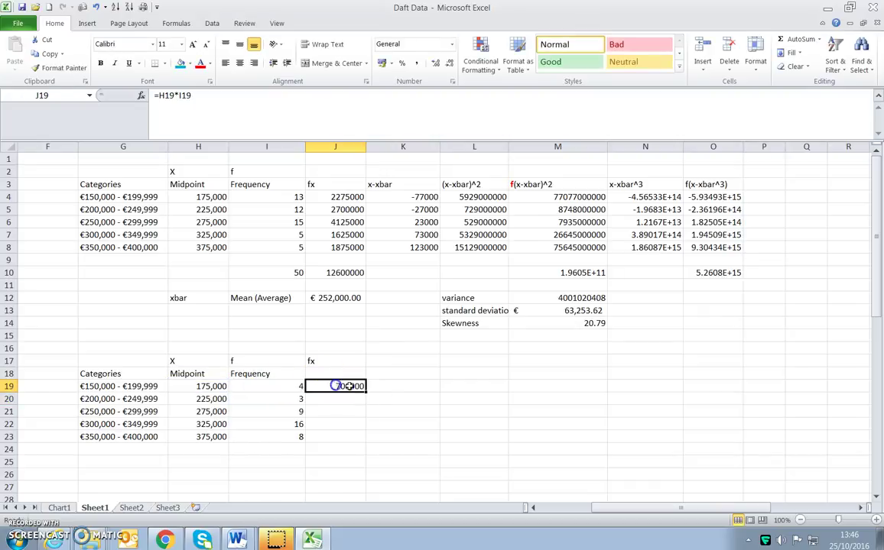
{"action": "left_click_drag", "start_coordinate": [366, 393], "coordinate": [363, 438]}
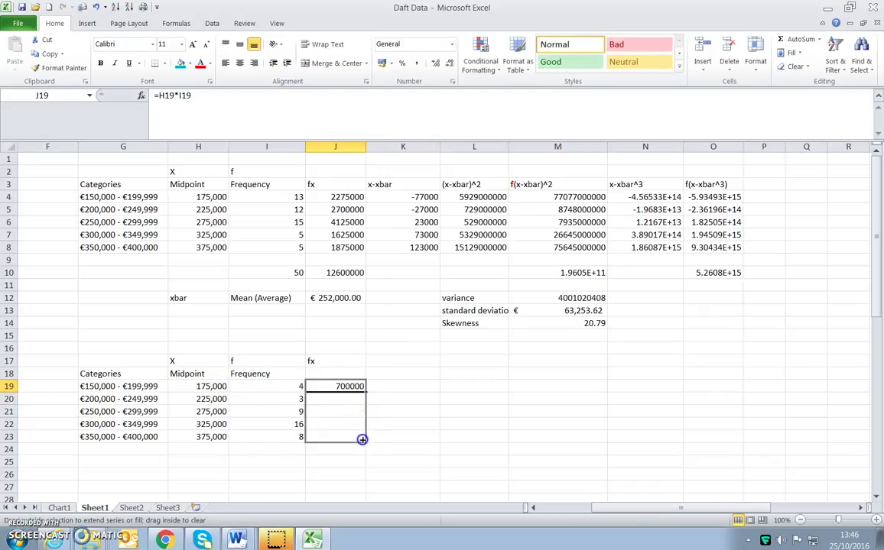
{"action": "left_click", "coordinate": [349, 460]}
Step: Total the second table's Frequency column in I25 and its fx column in J25 with AutoSum
{"action": "left_click", "coordinate": [282, 451]}
{"action": "left_click", "coordinate": [290, 458]}
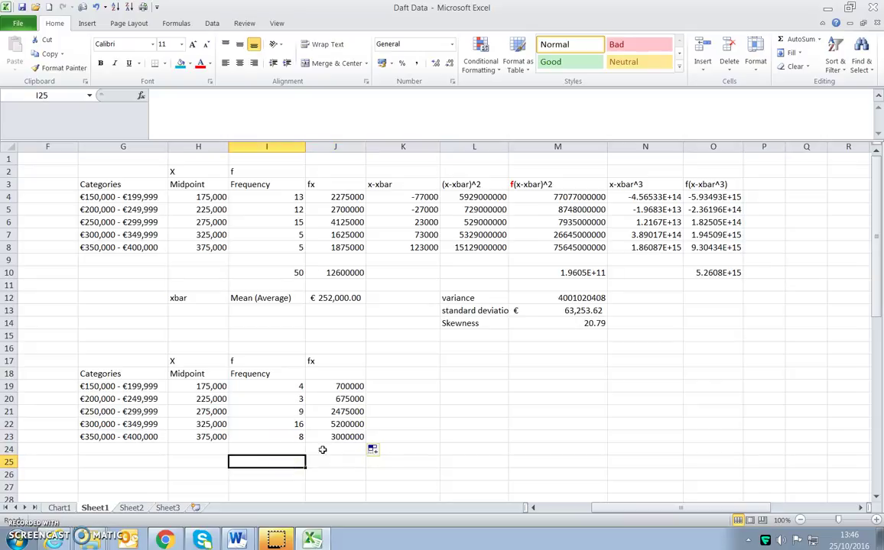
{"action": "left_click", "coordinate": [800, 40]}
{"action": "key", "text": "Return"}
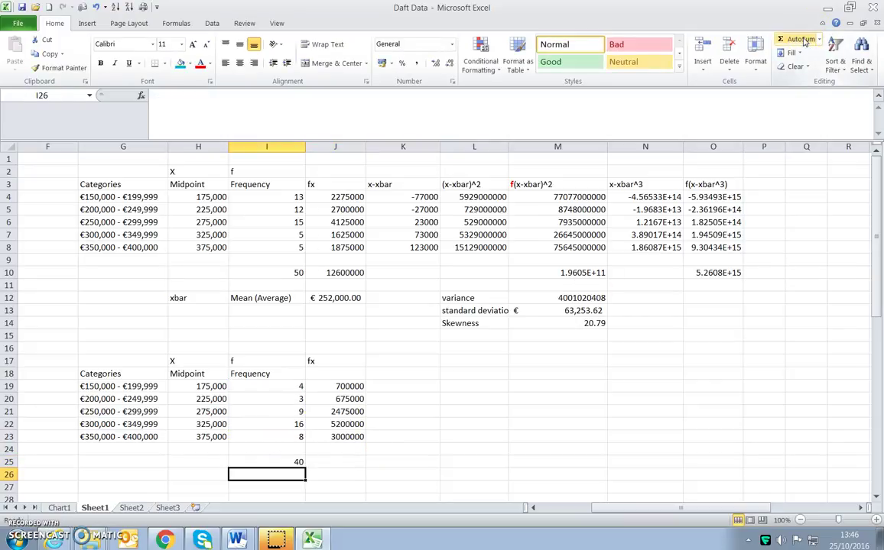
{"action": "left_click", "coordinate": [335, 460]}
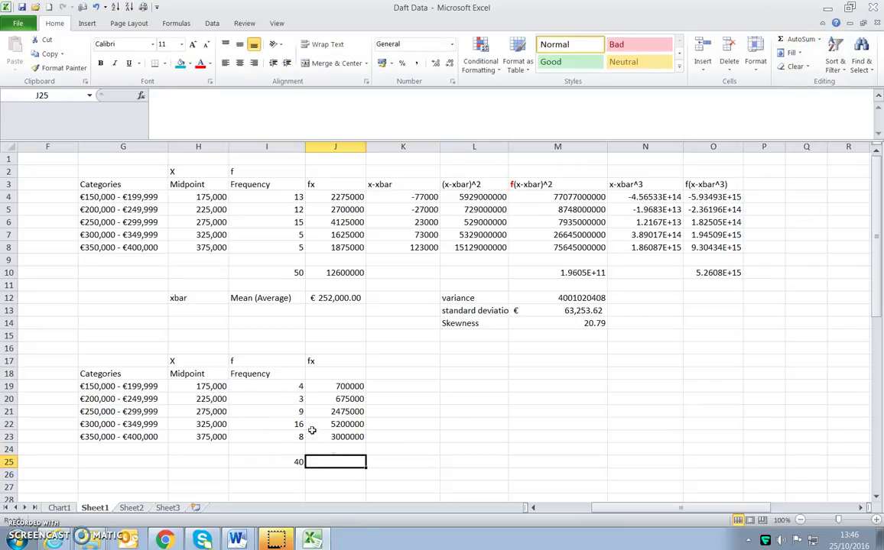
{"action": "left_click", "coordinate": [791, 39]}
{"action": "key", "text": "Return"}
Step: Label cell I27, below the frequency total, as "mean or average"
{"action": "left_click", "coordinate": [265, 496]}
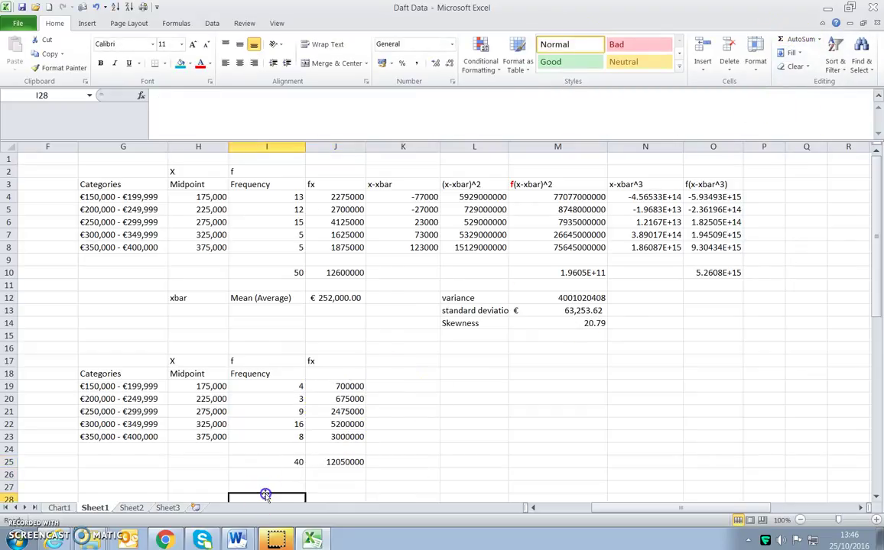
{"action": "key", "text": "Up"}
{"action": "type", "text": "mean"}
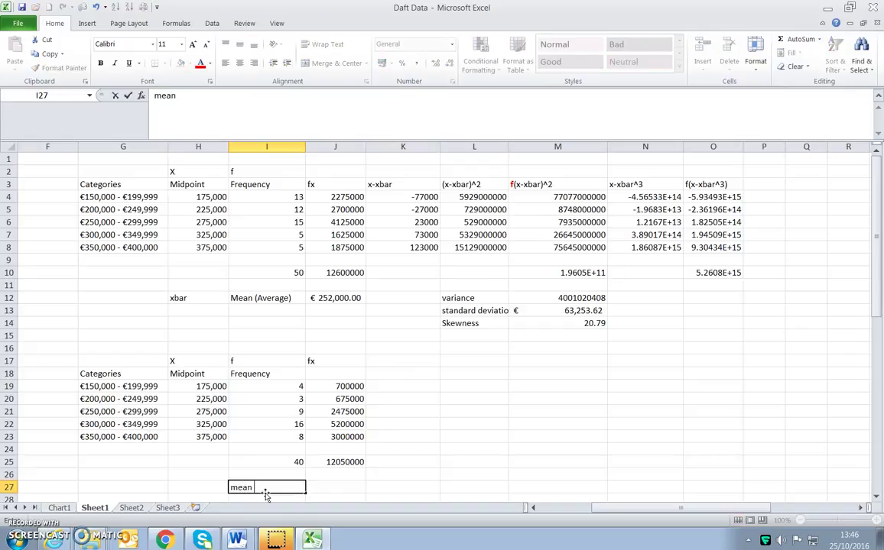
{"action": "type", "text": " or average"}
{"action": "key", "text": "Tab"}
{"action": "type", "text": "=aver"}
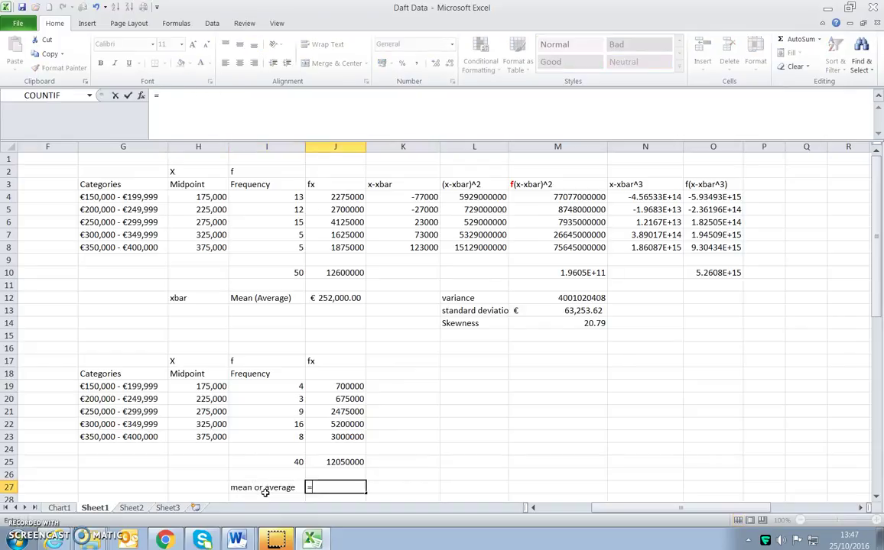
{"action": "key", "text": "BackSpace"}
{"action": "key", "text": "BackSpace"}
{"action": "key", "text": "BackSpace"}
{"action": "key", "text": "BackSpace"}
{"action": "key", "text": "BackSpace"}
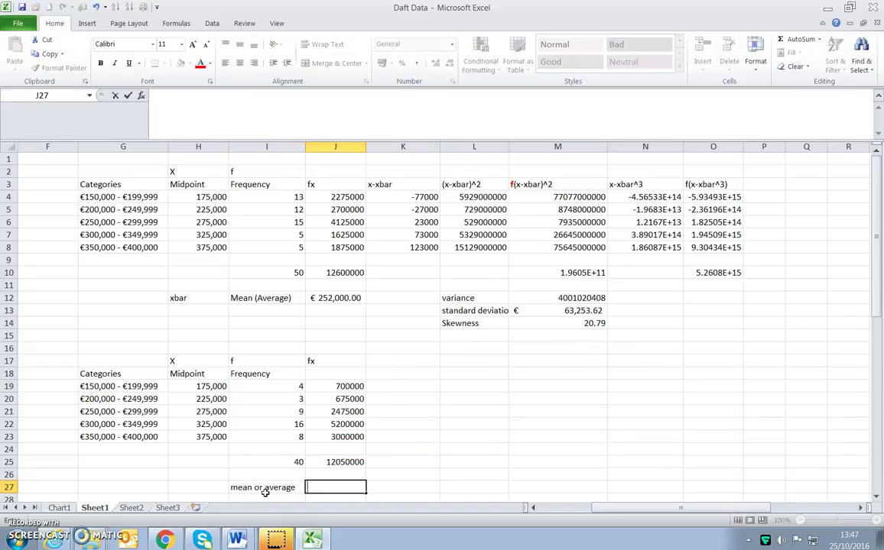
Step: Calculate the second table's mean in J27 with the formula =J25/I25
{"action": "type", "text": "="}
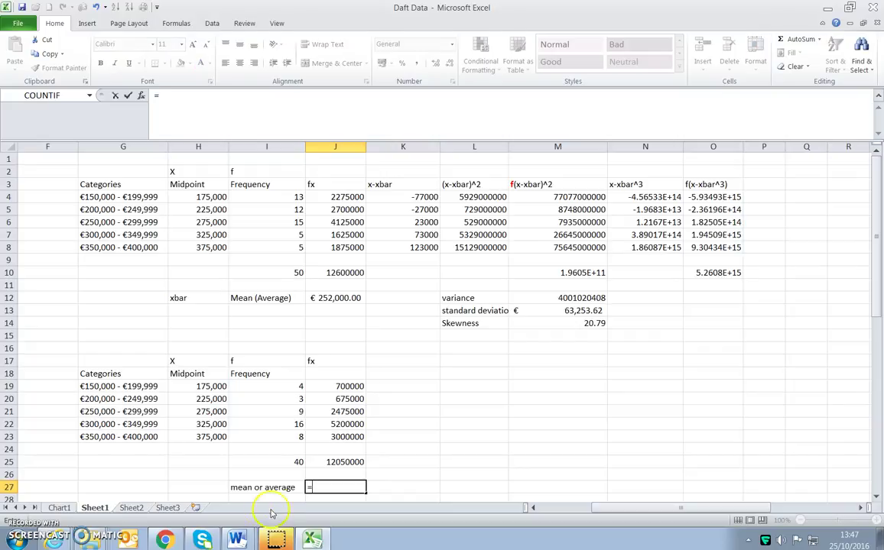
{"action": "left_click", "coordinate": [340, 462]}
{"action": "type", "text": "/"}
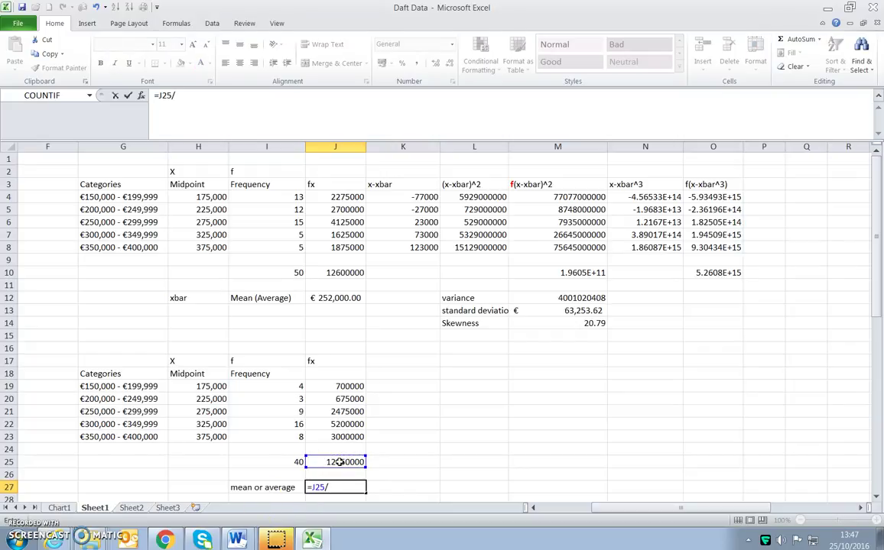
{"action": "left_click", "coordinate": [286, 462]}
{"action": "key", "text": "Return"}
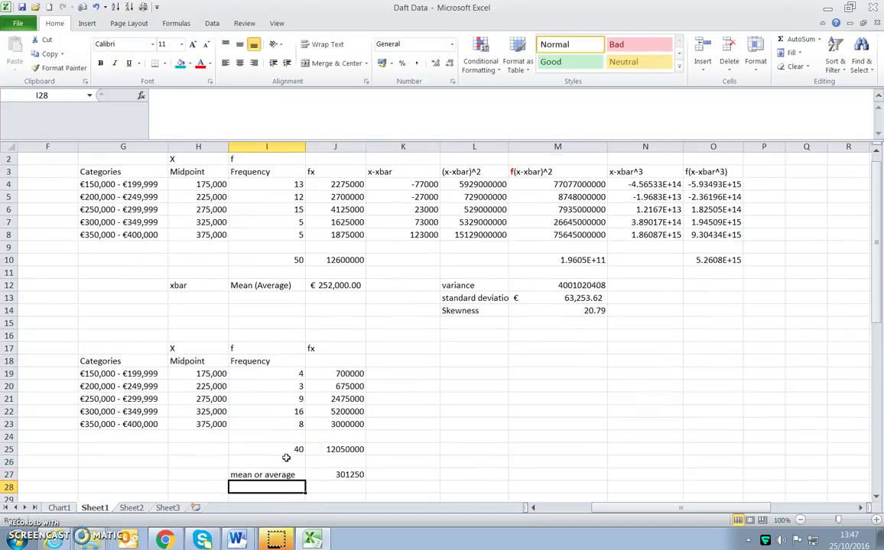
Step: Format the second table's mean in J27 as euro accounting currency
{"action": "left_click", "coordinate": [342, 475]}
{"action": "left_click", "coordinate": [388, 64]}
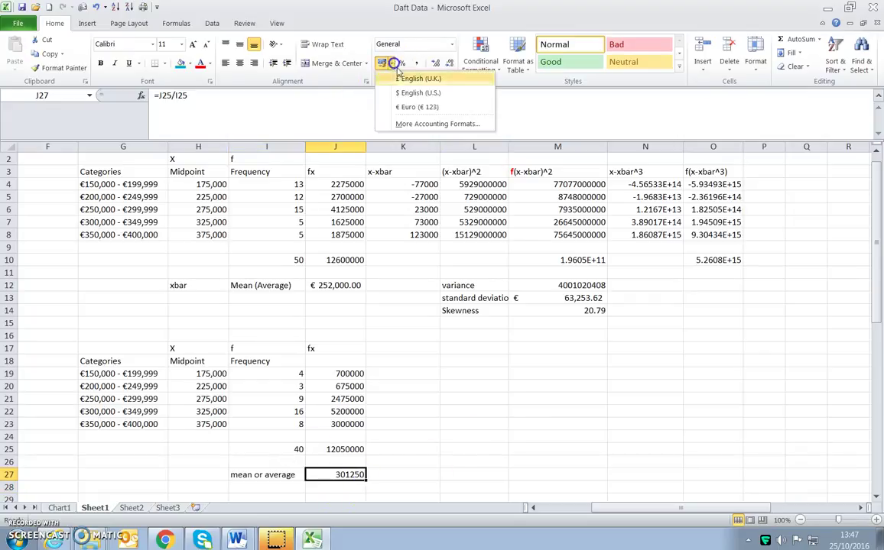
{"action": "left_click", "coordinate": [416, 108]}
{"action": "scroll", "coordinate": [444, 446], "scroll_direction": "down", "scroll_amount": 2}
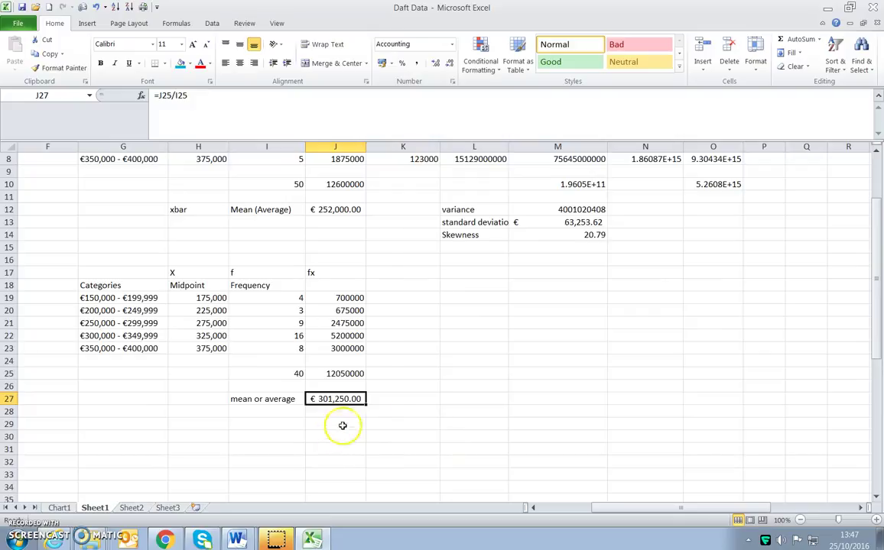
{"action": "scroll", "coordinate": [341, 426], "scroll_direction": "up", "scroll_amount": 3}
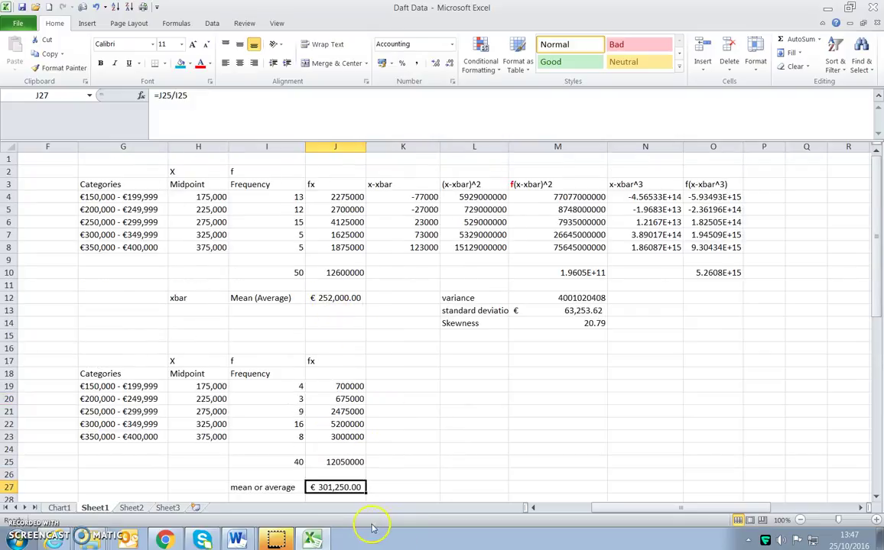
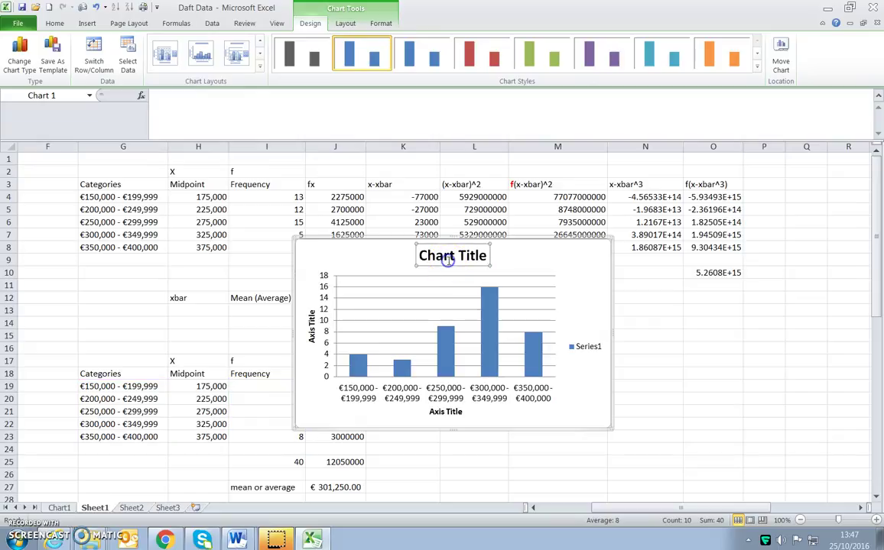
Step: Replace the chart title placeholder with House Prices in County Y
{"action": "triple_click", "coordinate": [450, 257]}
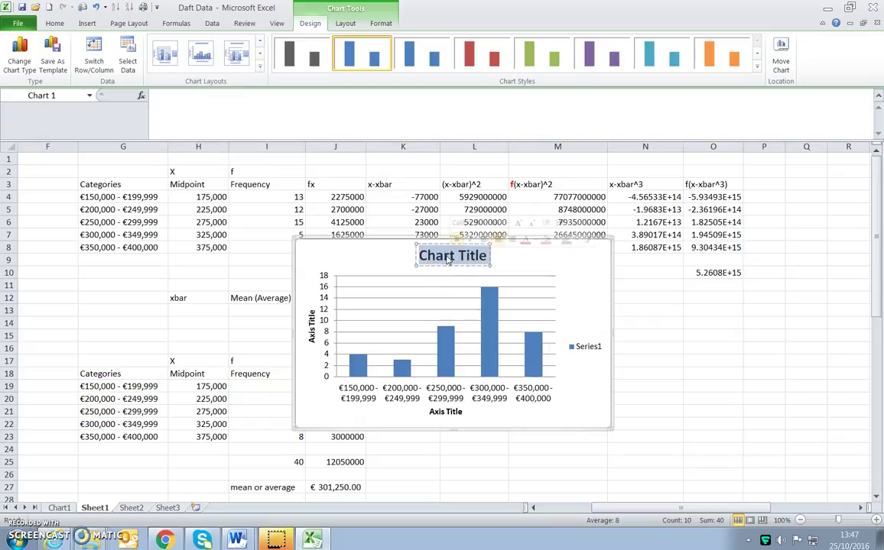
{"action": "type", "text": "House Prices in"}
{"action": "key", "text": "BackSpace"}
{"action": "key", "text": "BackSpace"}
{"action": "key", "text": "BackSpace"}
{"action": "type", "text": "s in County"}
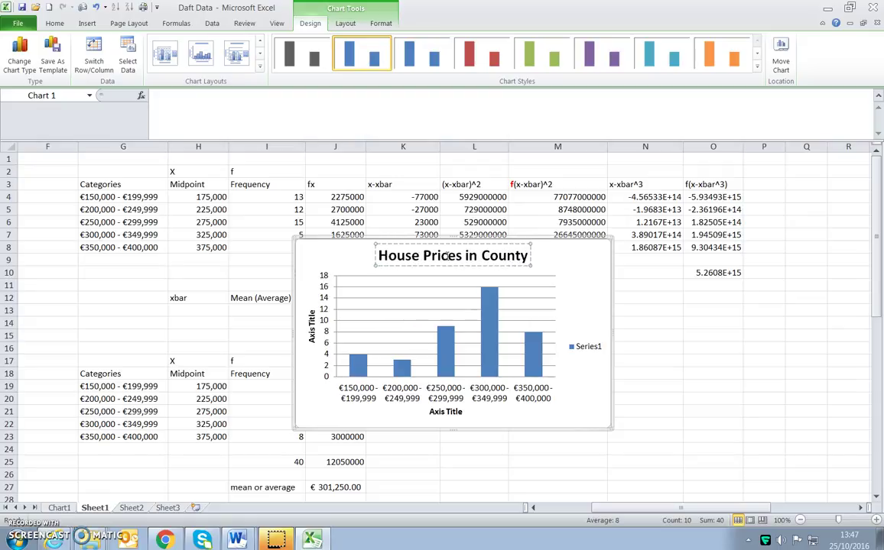
{"action": "type", "text": " Y"}
Step: Replace the chart's horizontal axis title placeholder with "Price Categories"
{"action": "left_click", "coordinate": [445, 411]}
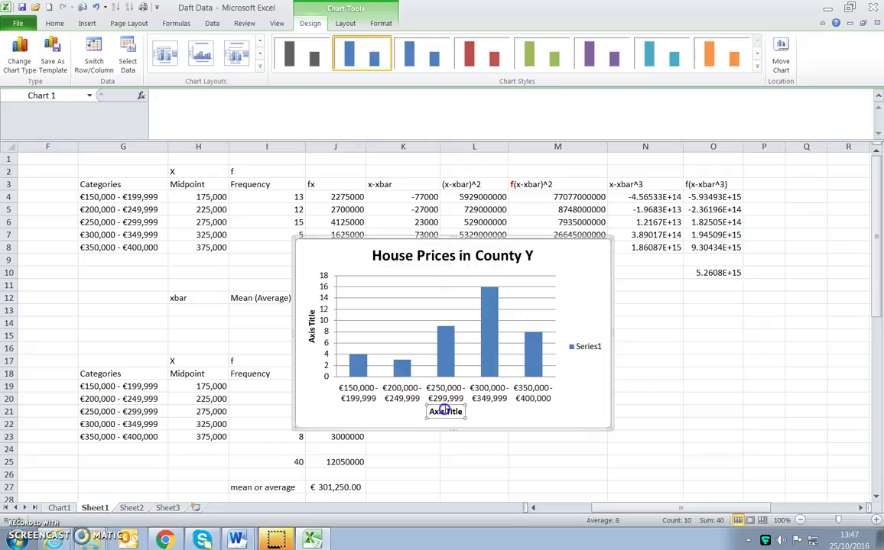
{"action": "double_click", "coordinate": [445, 412]}
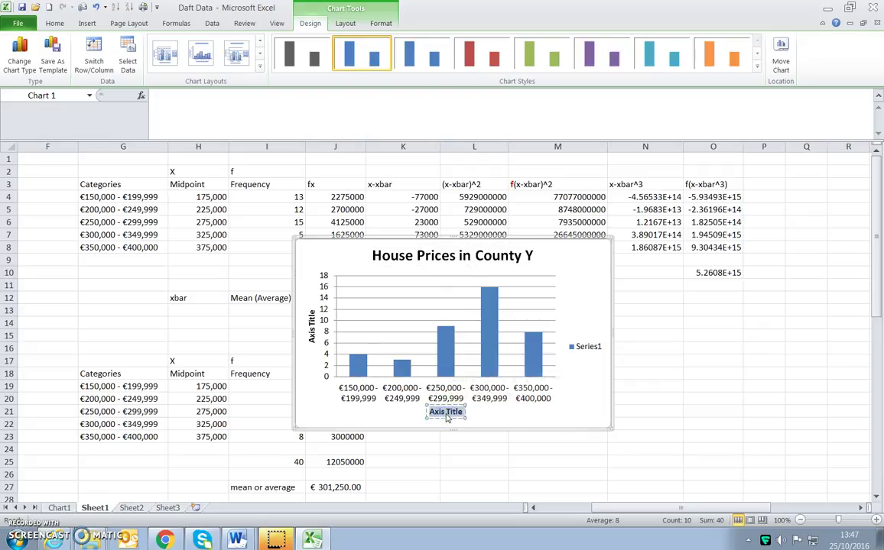
{"action": "type", "text": "F"}
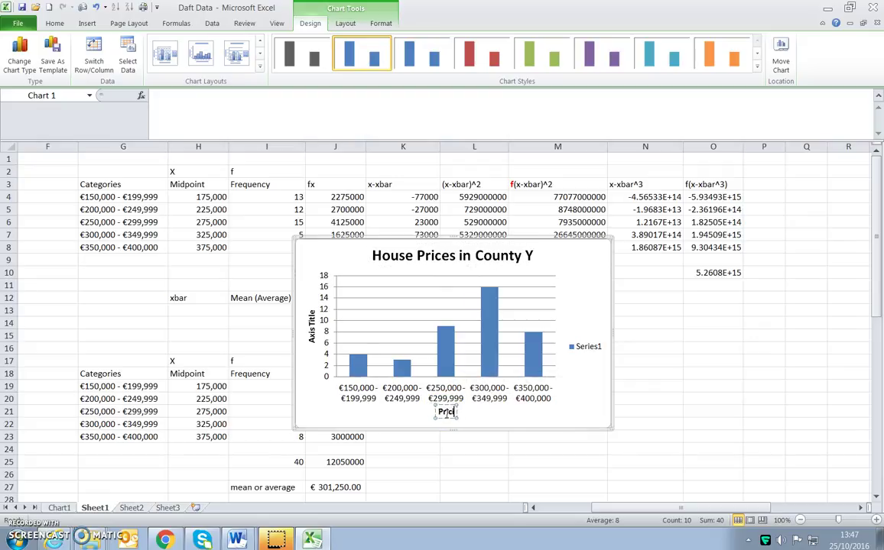
{"action": "type", "text": "rice Categories"}
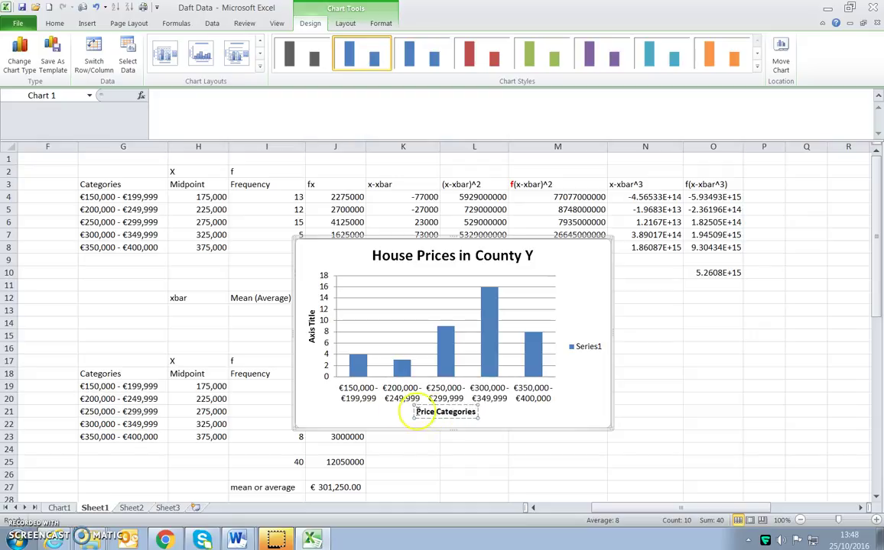
Step: Replace the chart's vertical axis title placeholder with "Frequency"
{"action": "left_click", "coordinate": [312, 337]}
{"action": "triple_click", "coordinate": [312, 336]}
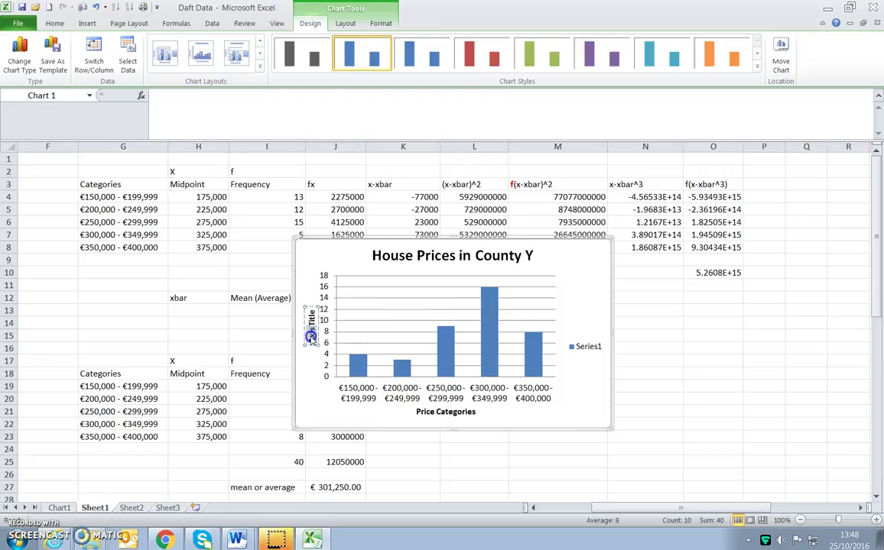
{"action": "type", "text": "Frequency"}
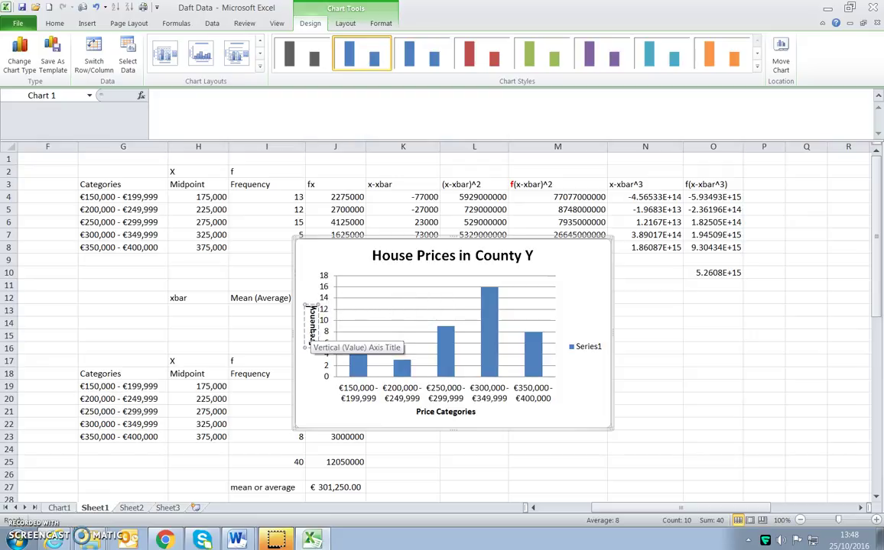
{"action": "left_click", "coordinate": [542, 355]}
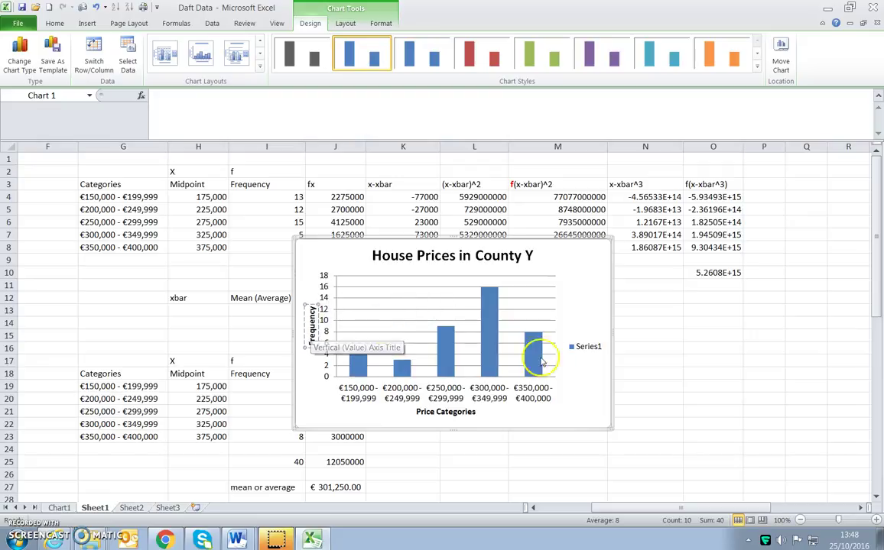
Step: Set the gap width of the County Y chart's data series to 0% so the columns touch like a histogram
{"action": "left_click", "coordinate": [489, 355]}
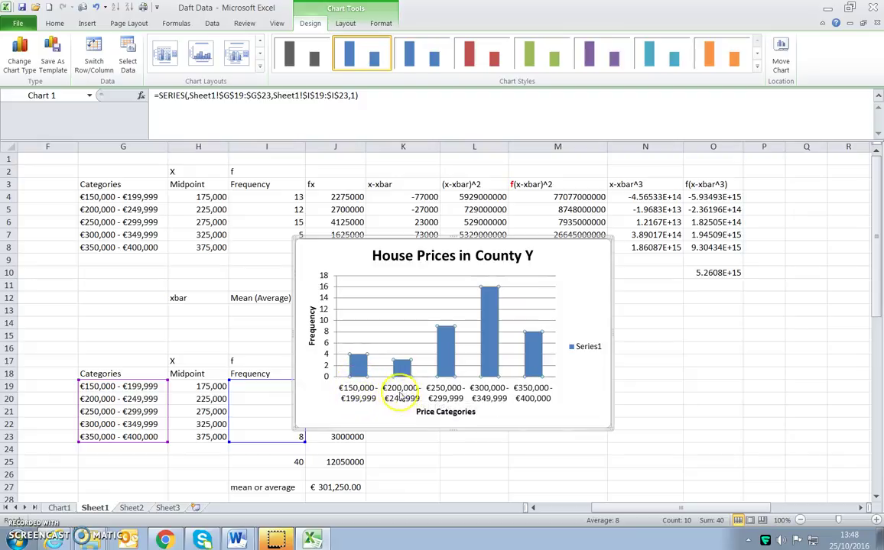
{"action": "right_click", "coordinate": [359, 367]}
{"action": "left_click", "coordinate": [408, 484]}
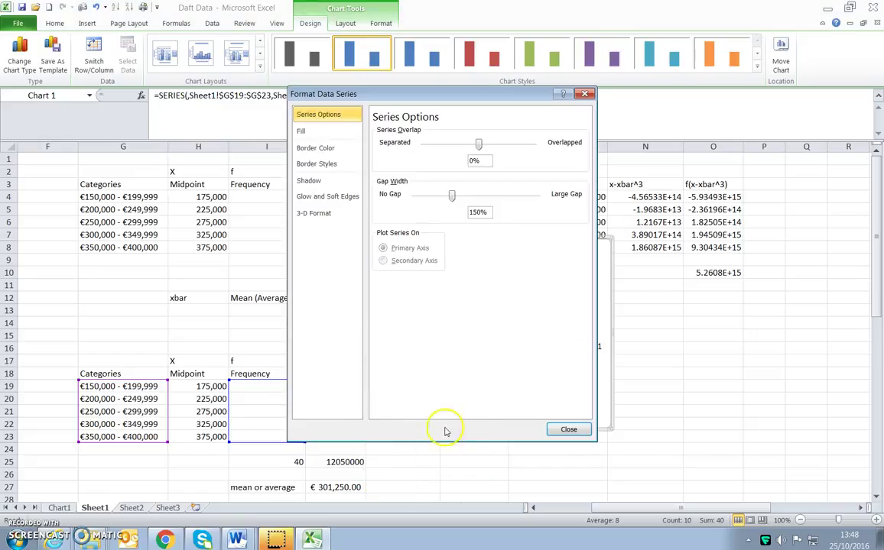
{"action": "left_click_drag", "start_coordinate": [451, 196], "coordinate": [429, 198]}
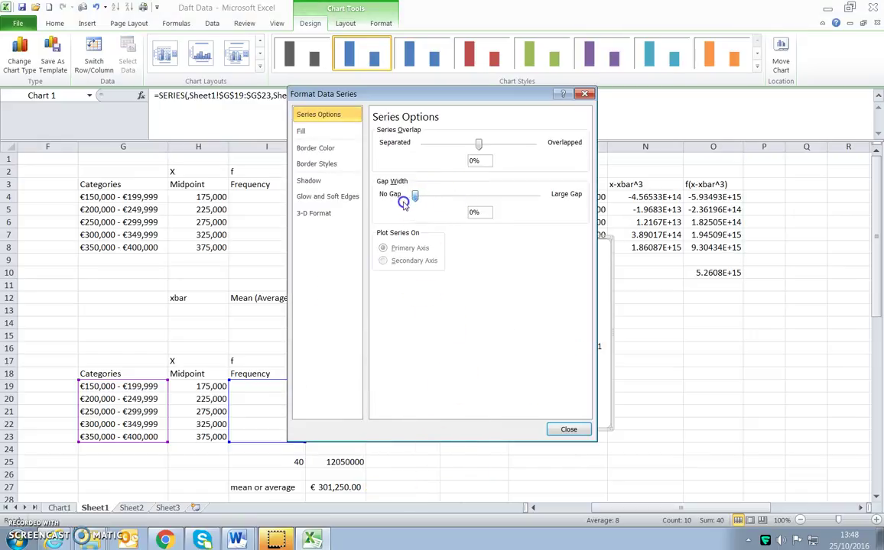
{"action": "left_click", "coordinate": [581, 429]}
{"action": "left_click", "coordinate": [651, 410]}
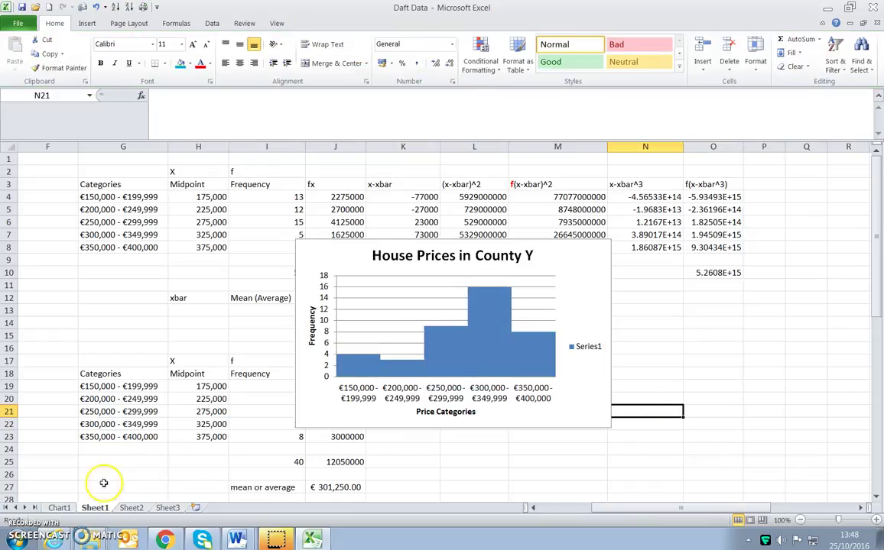
Step: View the County X histogram on the Chart1 sheet and return to the County Y chart on Sheet1 for comparison
{"action": "left_click", "coordinate": [60, 508]}
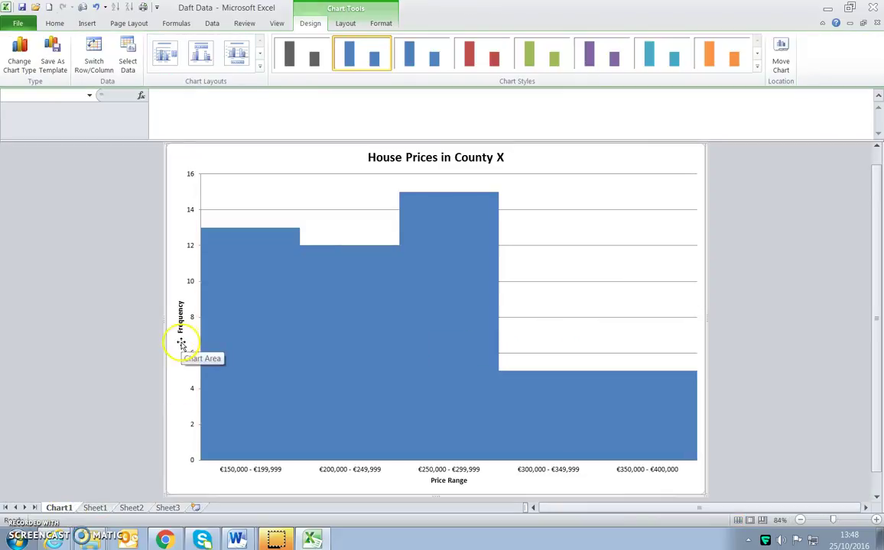
{"action": "left_click", "coordinate": [96, 509]}
{"action": "mouse_move", "coordinate": [489, 314]}
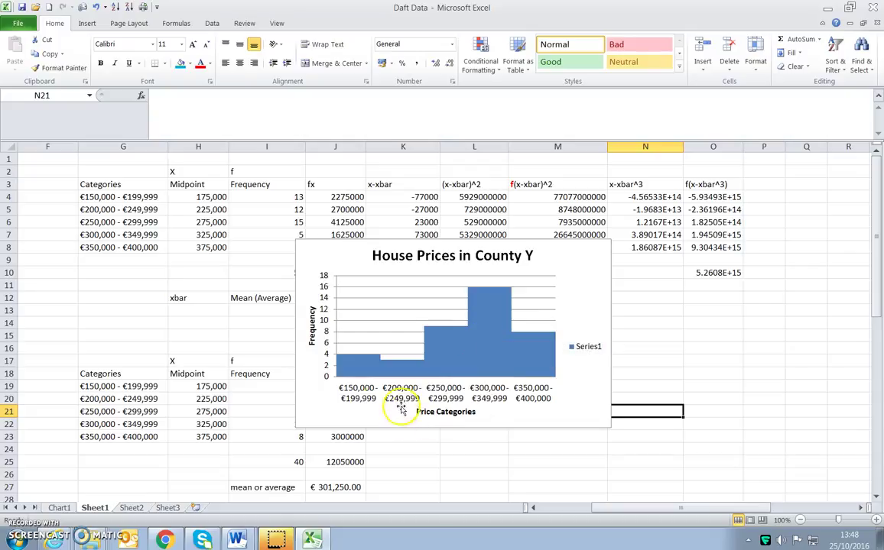
Step: Move the County Y chart clear of the second table's frequency and fx columns and check the frequencies
{"action": "left_click_drag", "start_coordinate": [355, 255], "coordinate": [451, 285]}
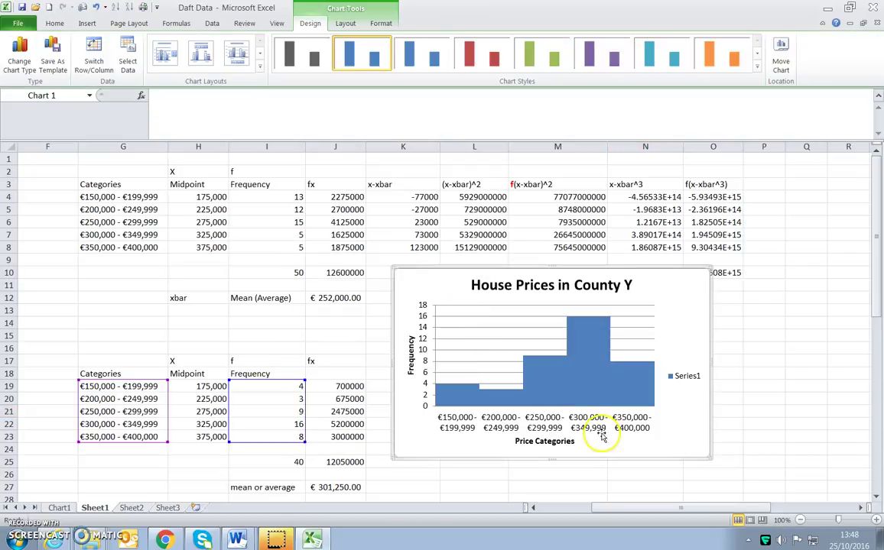
{"action": "left_click", "coordinate": [284, 426]}
{"action": "left_click", "coordinate": [276, 437]}
{"action": "left_click", "coordinate": [281, 413]}
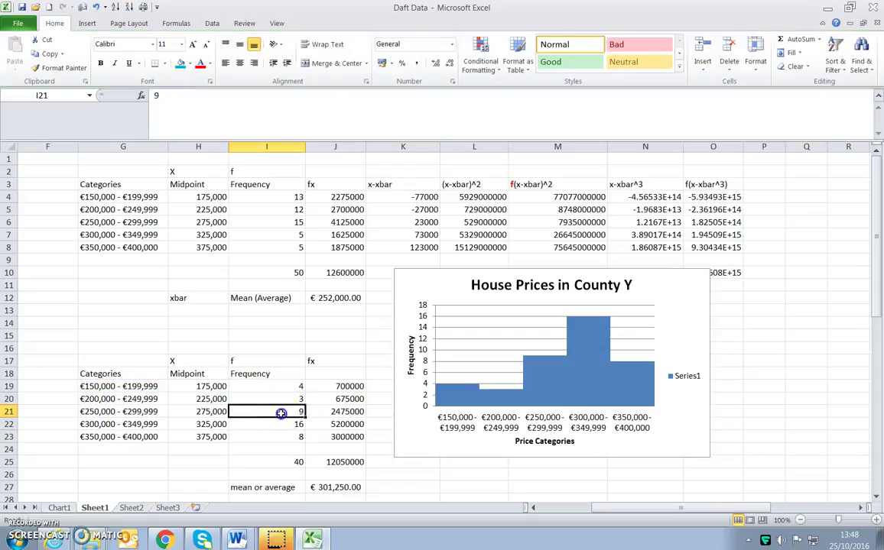
Step: Move the County Y chart to its own new sheet named Chart2
{"action": "right_click", "coordinate": [446, 291]}
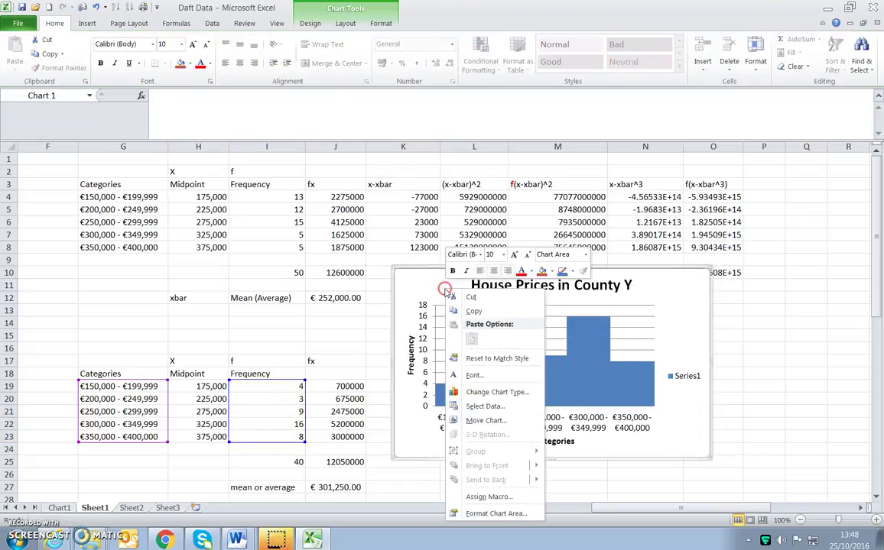
{"action": "left_click", "coordinate": [478, 421]}
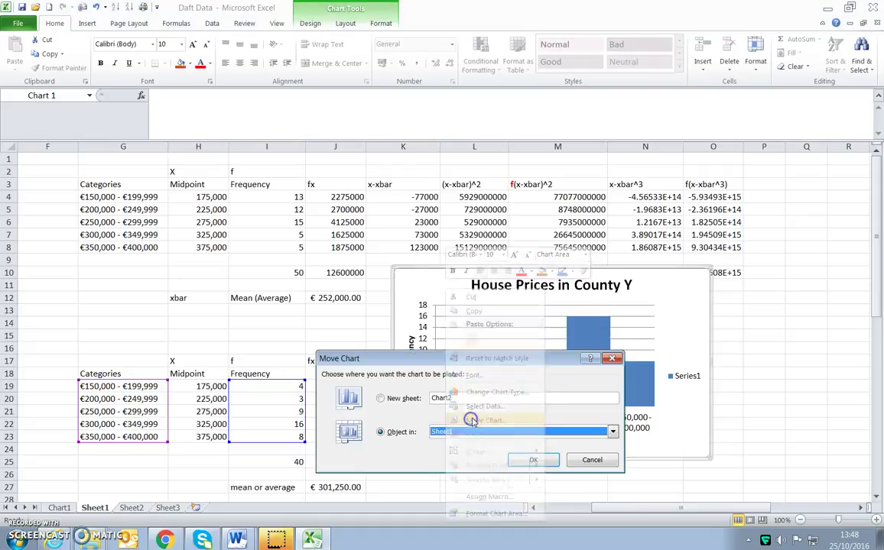
{"action": "left_click", "coordinate": [382, 399]}
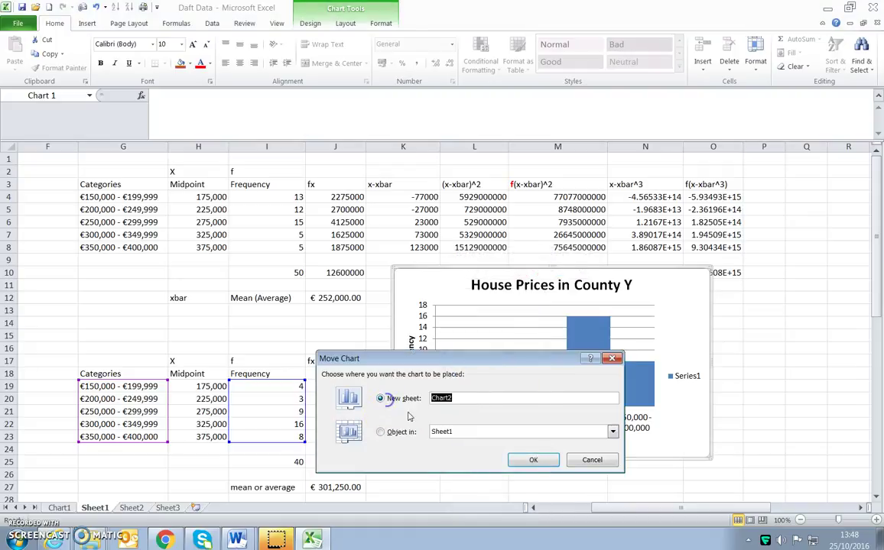
{"action": "left_click", "coordinate": [532, 459]}
Step: Compare the County X histogram on Chart1 with the County Y histogram on Chart2
{"action": "left_click", "coordinate": [59, 508]}
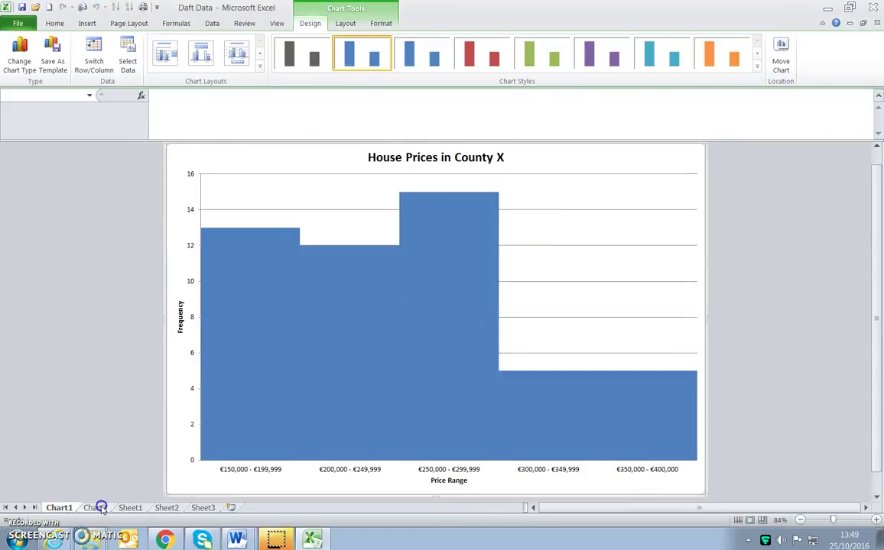
{"action": "left_click", "coordinate": [95, 508]}
{"action": "left_click", "coordinate": [59, 508]}
{"action": "left_click", "coordinate": [94, 508]}
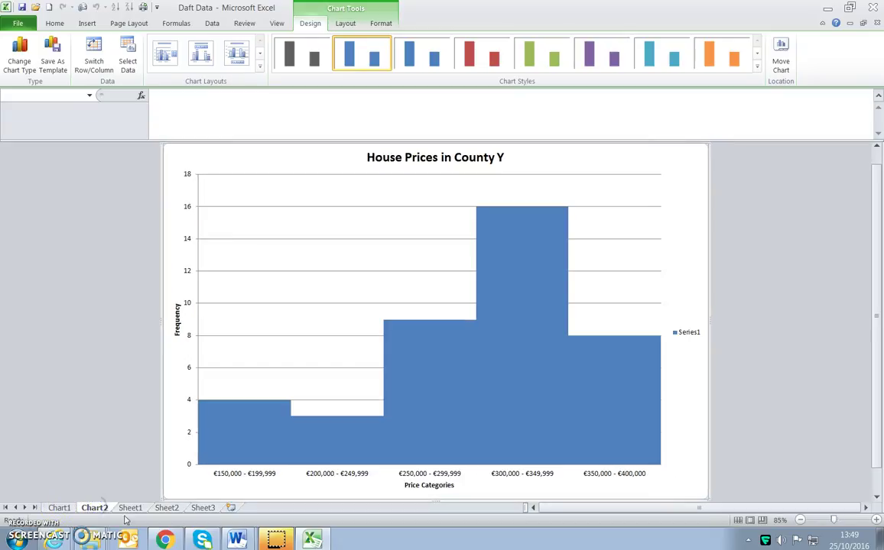
Step: On Sheet1, label cell K17 beside the second table's fx heading as "x-xbar"
{"action": "left_click", "coordinate": [130, 508]}
{"action": "left_click", "coordinate": [474, 399]}
{"action": "left_click", "coordinate": [408, 374]}
{"action": "left_click", "coordinate": [417, 360]}
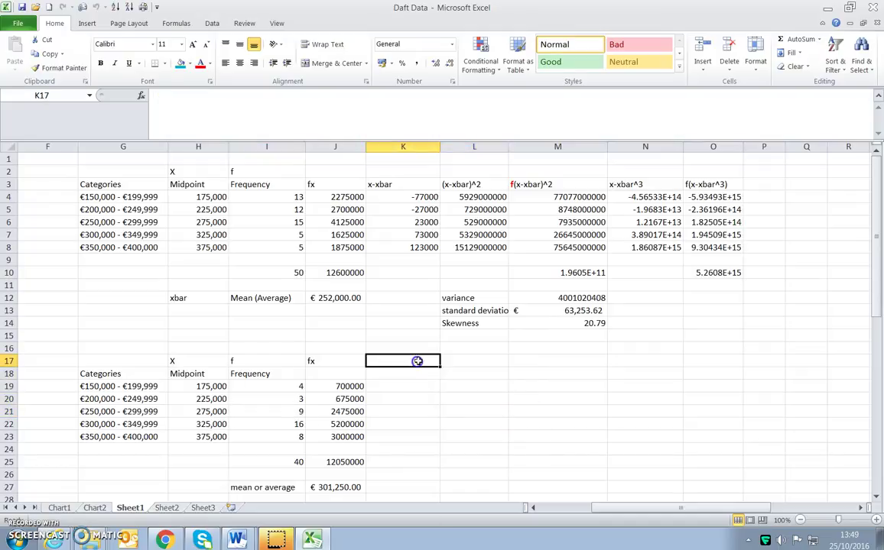
{"action": "type", "text": "x-bar"}
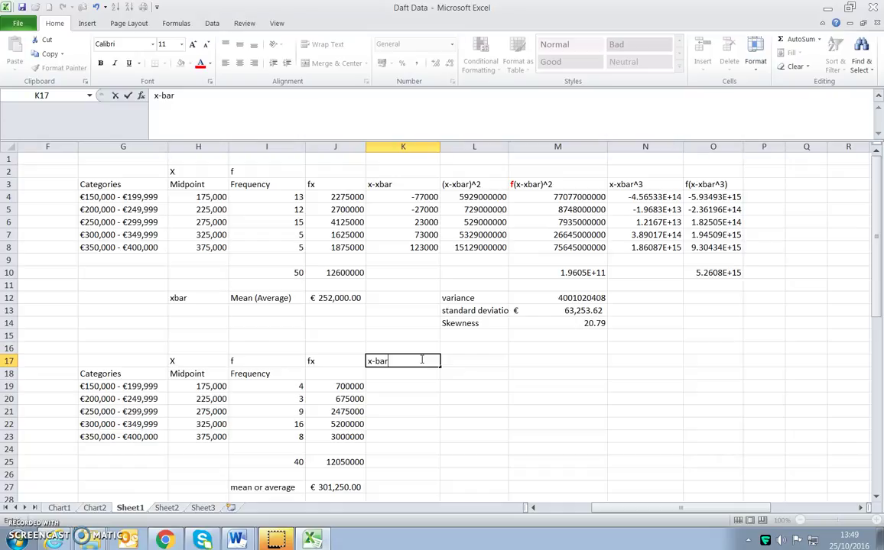
{"action": "key", "text": "Return"}
{"action": "key", "text": "Return"}
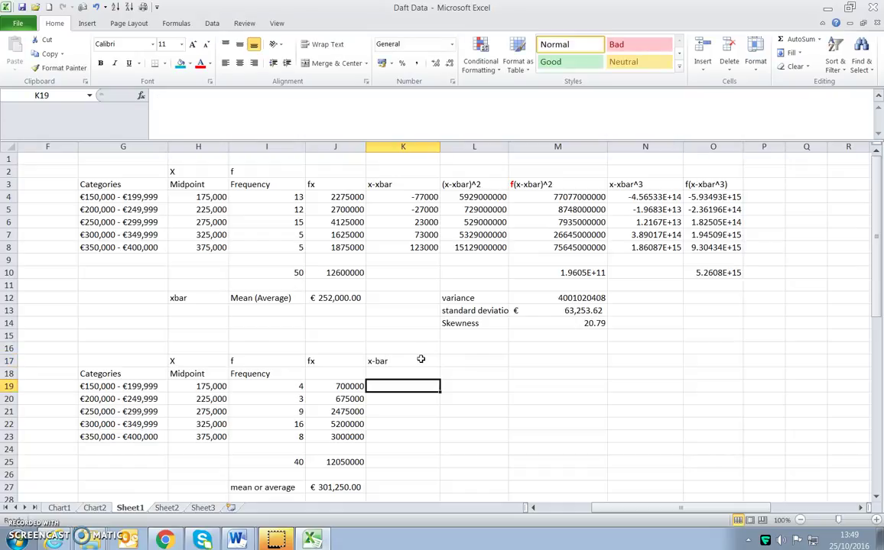
{"action": "type", "text": "="}
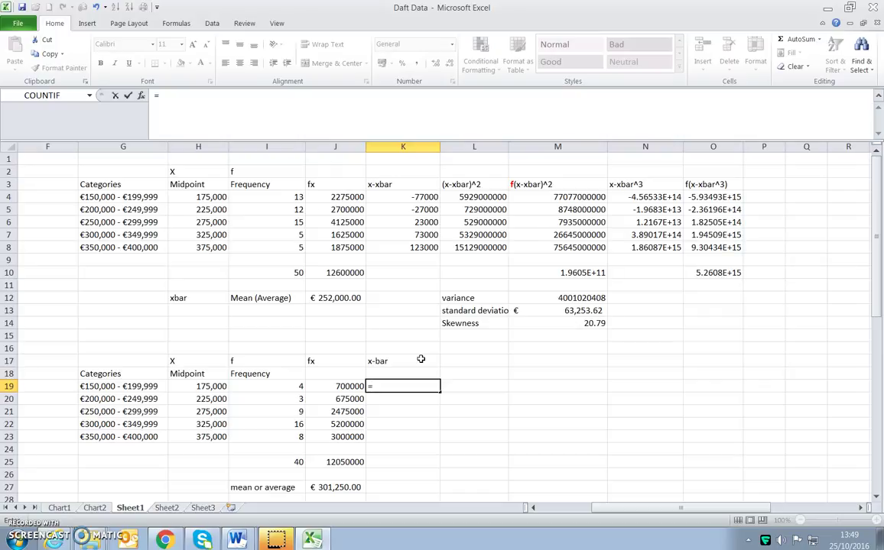
{"action": "key", "text": "Escape"}
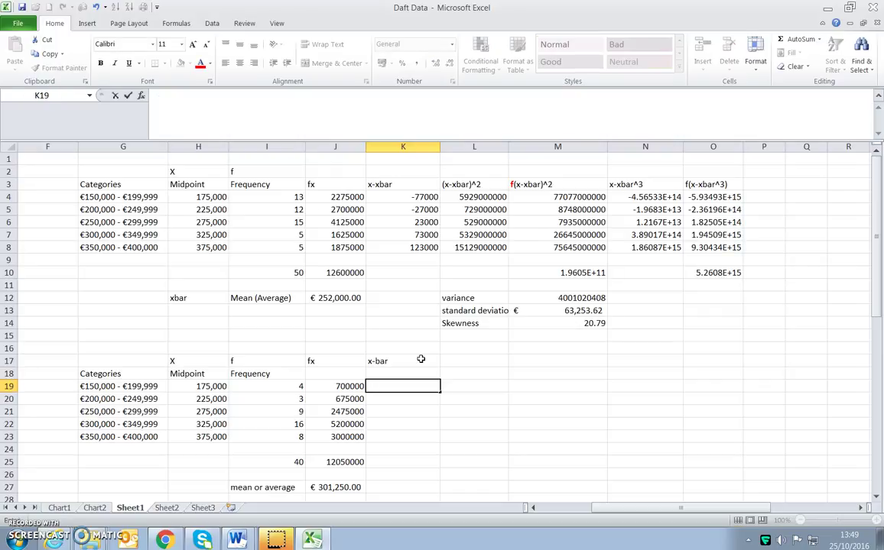
{"action": "left_click", "coordinate": [421, 359]}
{"action": "double_click", "coordinate": [421, 359]}
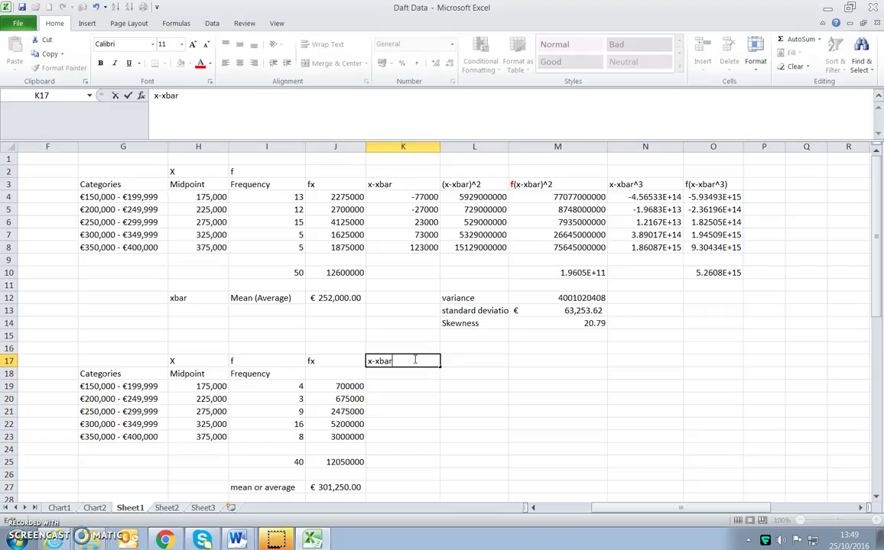
Step: Calculate the second table's first deviation in K19 with =H19-J27 and apply the Normal cell style to K19:K23
{"action": "left_click", "coordinate": [409, 385]}
{"action": "type", "text": "="}
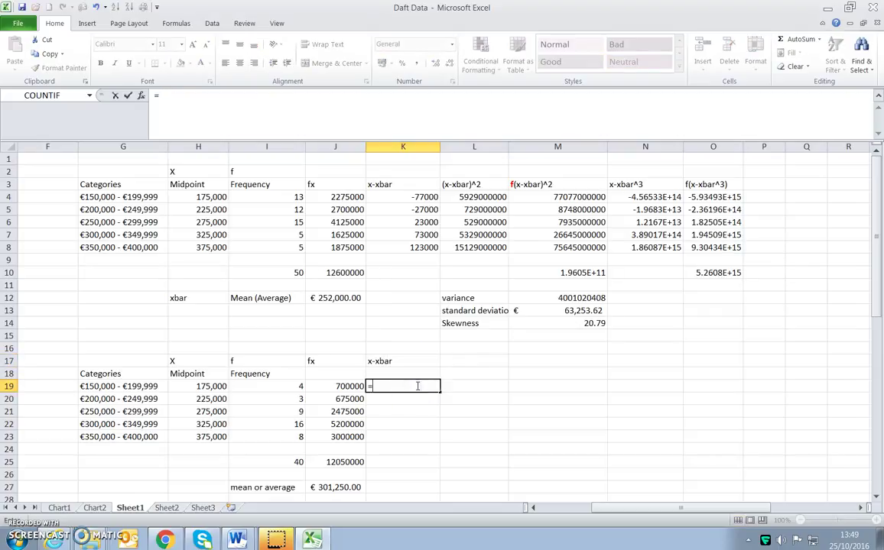
{"action": "left_click", "coordinate": [203, 386]}
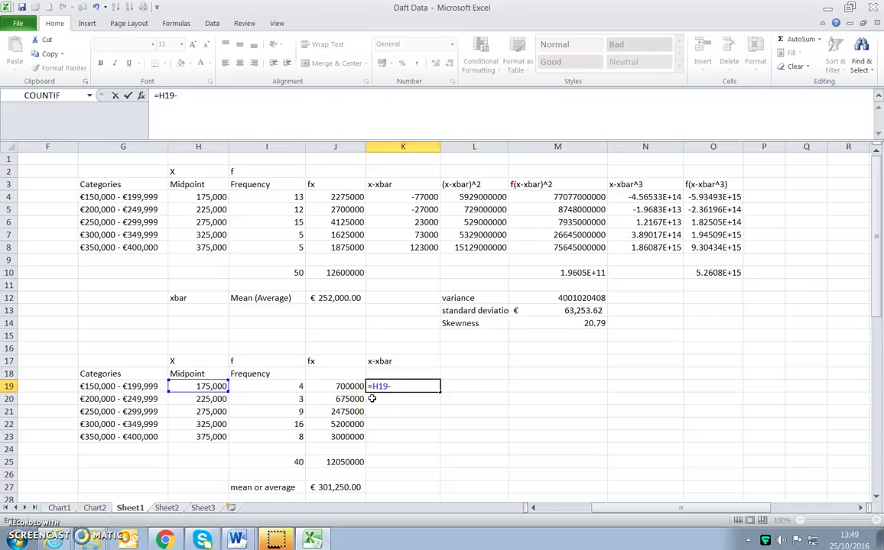
{"action": "left_click", "coordinate": [344, 488]}
{"action": "key", "text": "Return"}
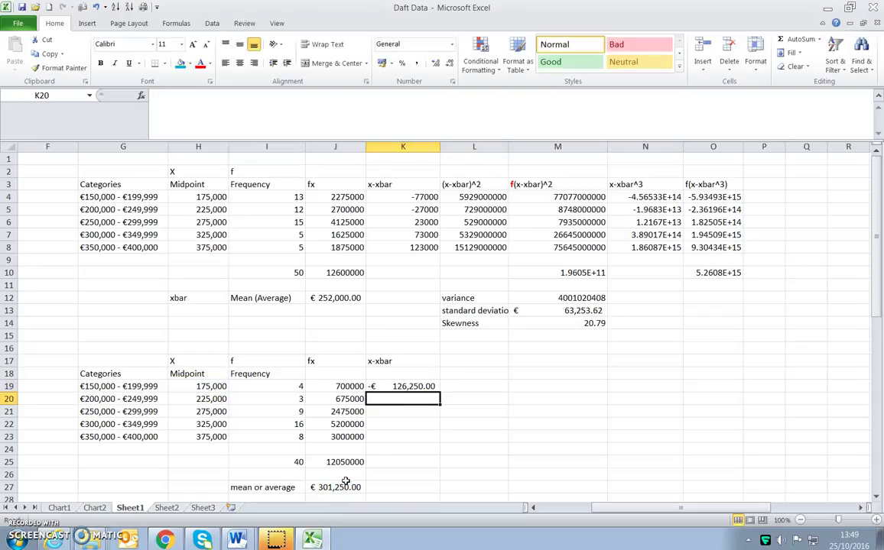
{"action": "left_click_drag", "start_coordinate": [395, 387], "coordinate": [396, 437]}
{"action": "left_click", "coordinate": [554, 44]}
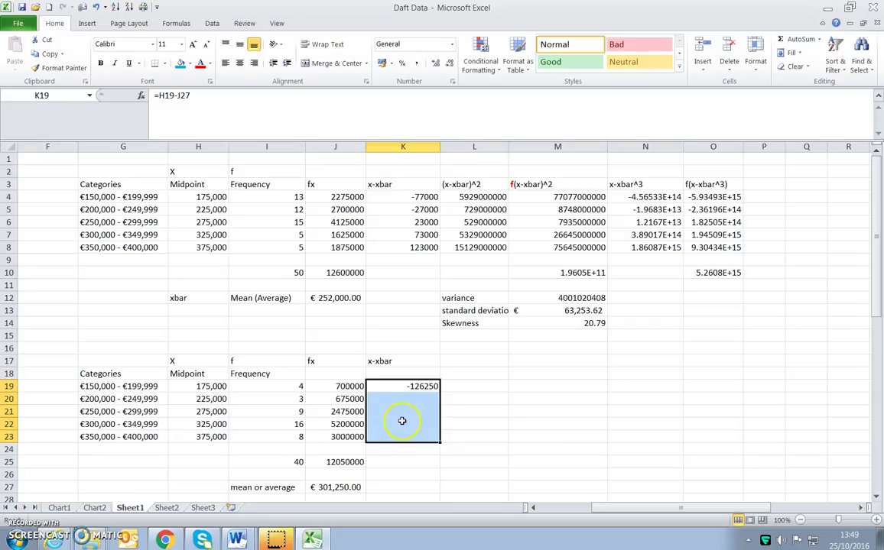
Step: Fill the deviation formula from K19 down to K23
{"action": "left_click", "coordinate": [340, 486]}
{"action": "left_click", "coordinate": [403, 386]}
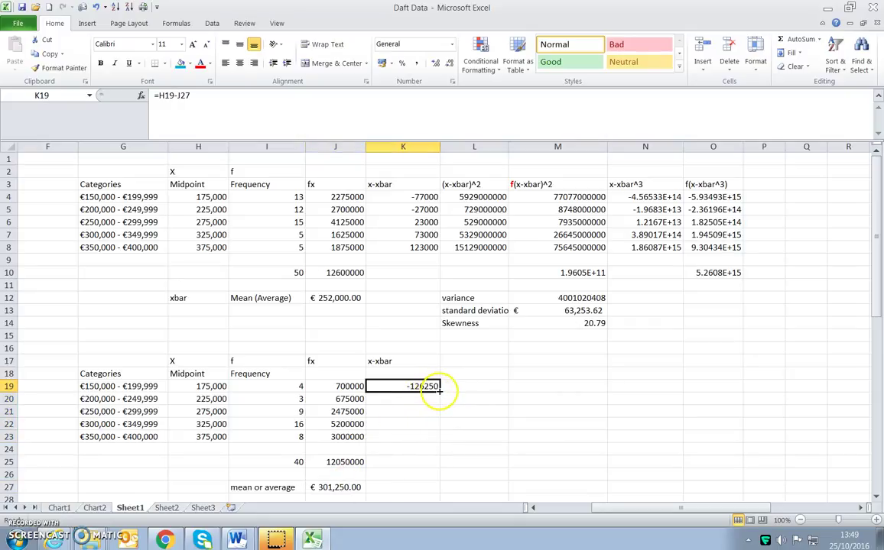
{"action": "left_click_drag", "start_coordinate": [441, 392], "coordinate": [442, 438]}
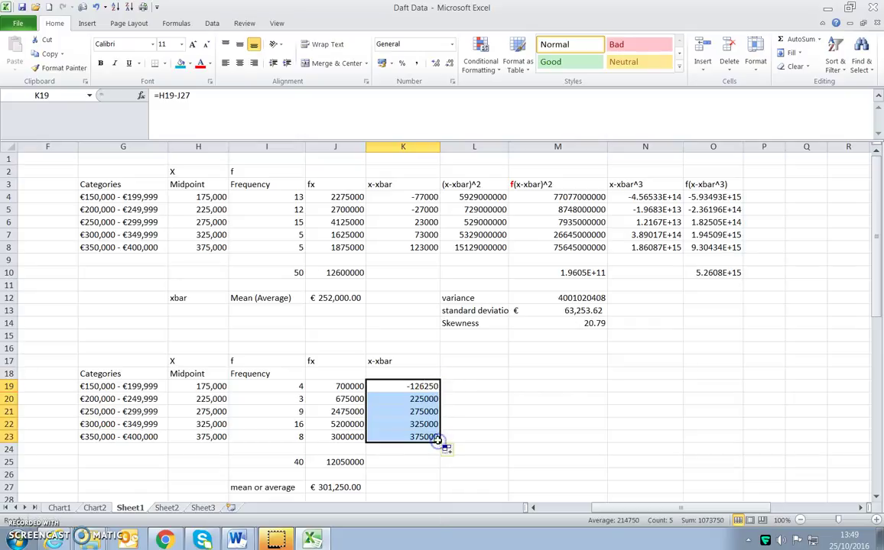
Step: Examine the filled formulas in K20:K23 to check which cell they use for the mean
{"action": "scroll", "coordinate": [456, 437], "scroll_direction": "down", "scroll_amount": 1}
{"action": "scroll", "coordinate": [456, 437], "scroll_direction": "down", "scroll_amount": 1}
{"action": "left_click", "coordinate": [353, 422]}
{"action": "left_click", "coordinate": [407, 363]}
{"action": "double_click", "coordinate": [407, 363]}
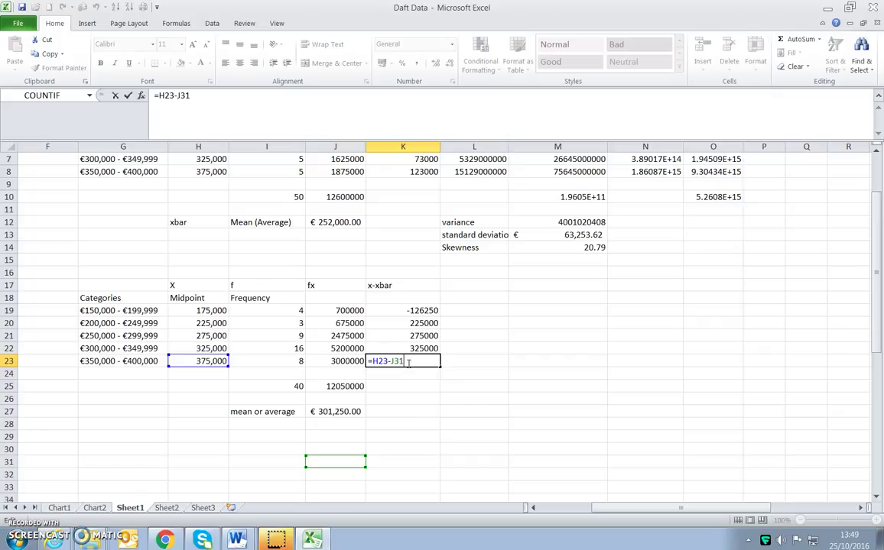
{"action": "left_click", "coordinate": [333, 412]}
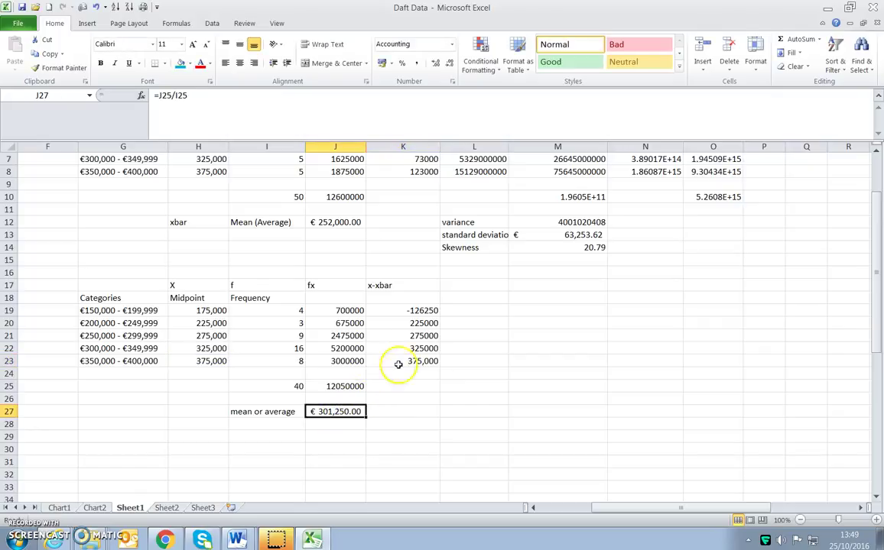
{"action": "left_click", "coordinate": [415, 323]}
{"action": "key", "text": "Down"}
{"action": "key", "text": "Down"}
{"action": "key", "text": "Down"}
Step: Lock the mean reference in K19 as =H19-$J$27 and refill it down to K23 in the Normal cell style
{"action": "double_click", "coordinate": [424, 310]}
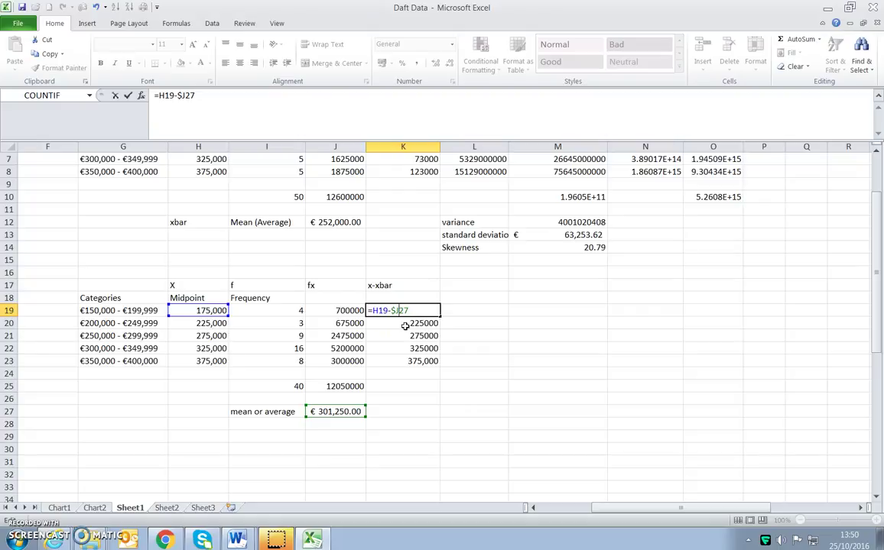
{"action": "key", "text": "Return"}
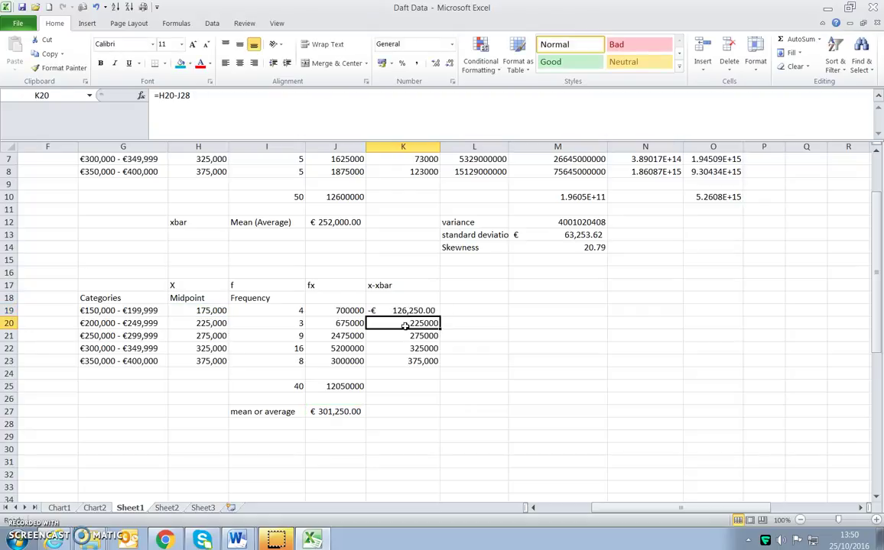
{"action": "left_click", "coordinate": [419, 310]}
{"action": "left_click_drag", "start_coordinate": [439, 312], "coordinate": [432, 362]}
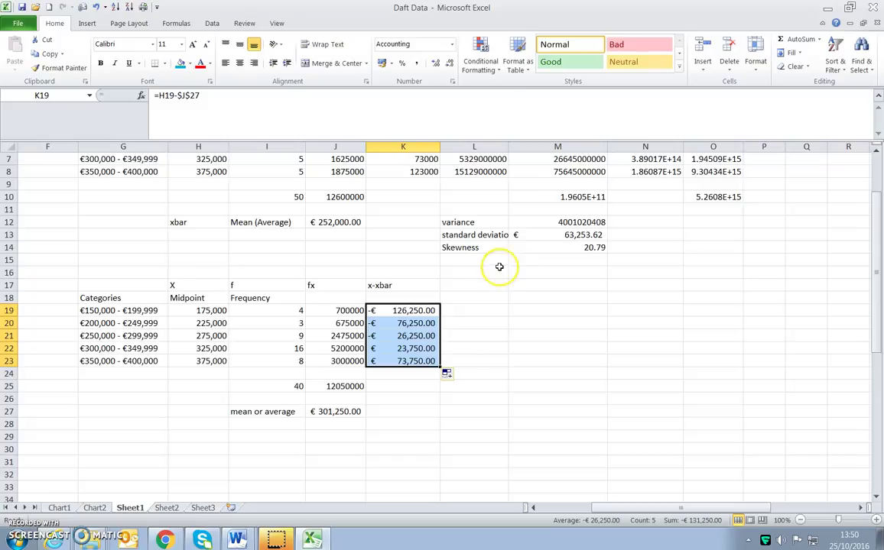
{"action": "left_click", "coordinate": [572, 47]}
Step: Label cell L17, beside the second table's x-xbar heading, as "x-xbar^2"
{"action": "left_click", "coordinate": [454, 285]}
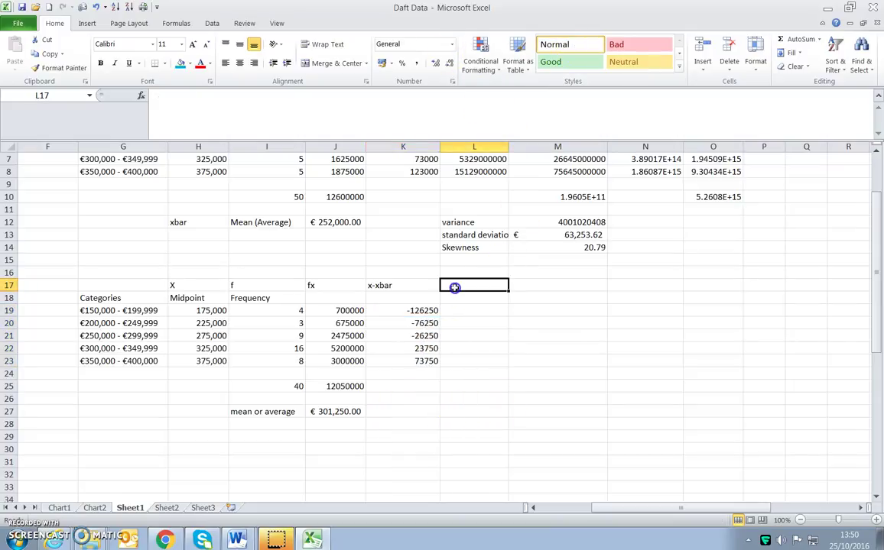
{"action": "scroll", "coordinate": [474, 321], "scroll_direction": "up", "scroll_amount": 2}
{"action": "scroll", "coordinate": [487, 335], "scroll_direction": "down", "scroll_amount": 1}
{"action": "scroll", "coordinate": [486, 335], "scroll_direction": "up", "scroll_amount": 1}
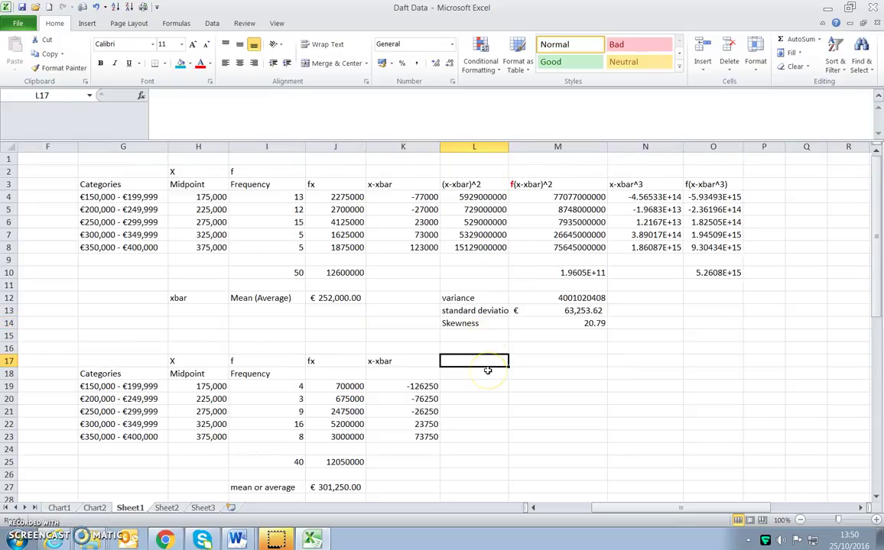
{"action": "type", "text": "x-xbar^2"}
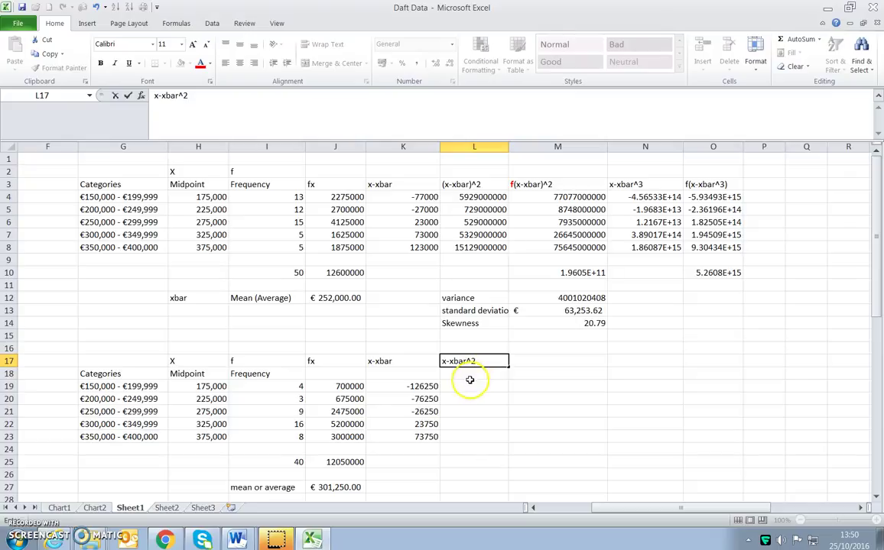
Step: Calculate the second table's squared deviation in L19 with =K19^2 and fill it down to L23
{"action": "left_click", "coordinate": [470, 383]}
{"action": "type", "text": "="}
{"action": "left_click", "coordinate": [406, 385]}
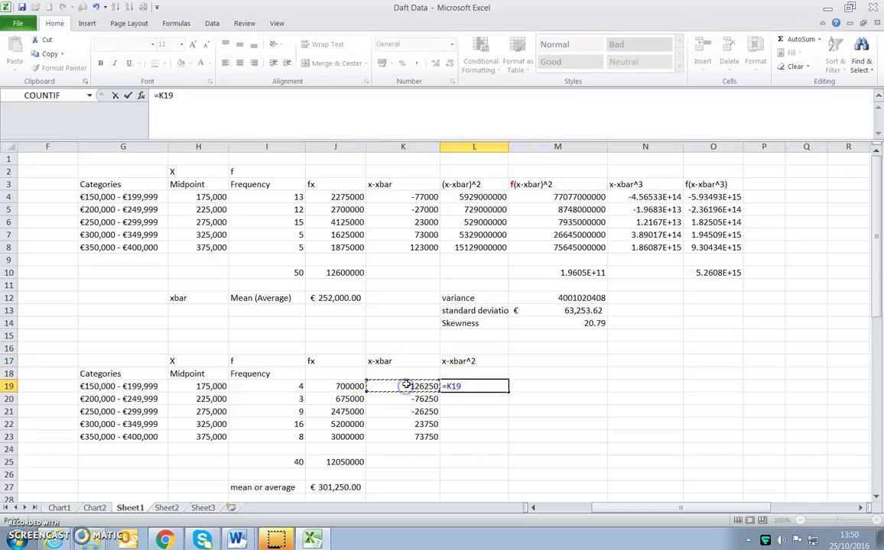
{"action": "key", "text": "Return"}
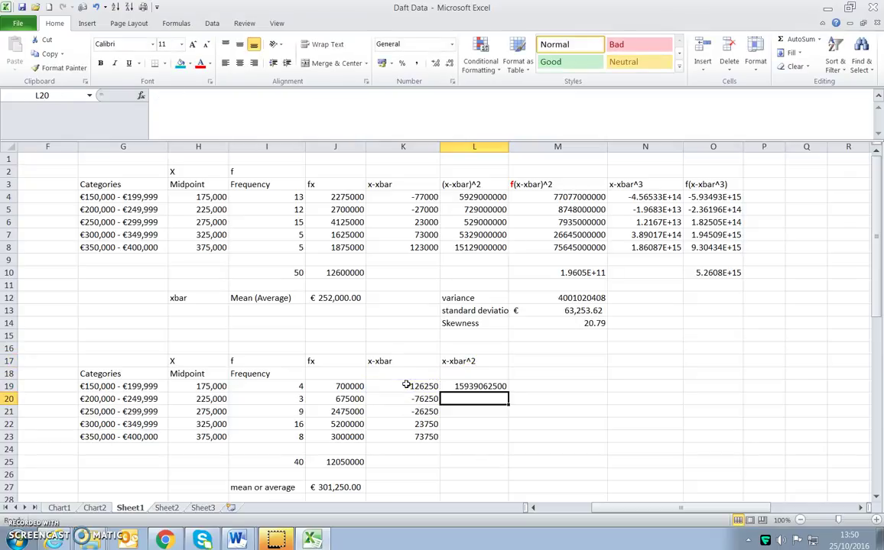
{"action": "left_click", "coordinate": [495, 387]}
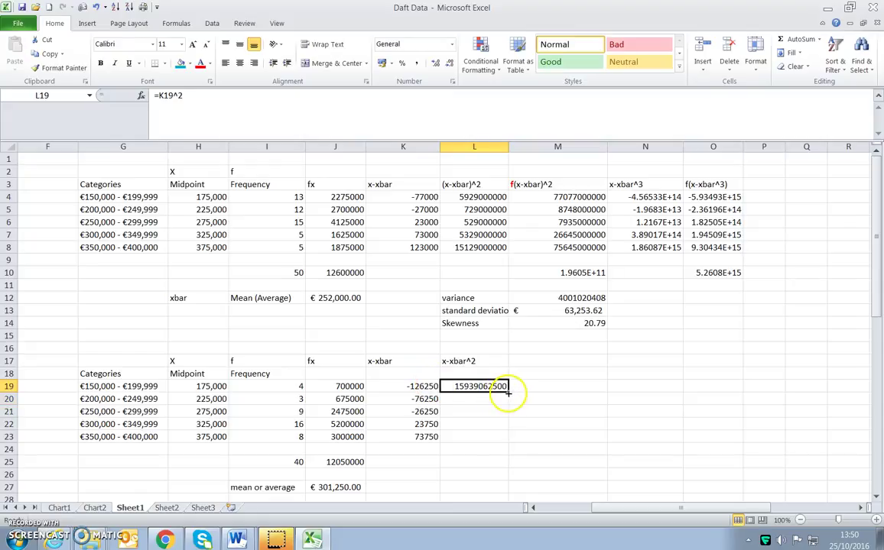
{"action": "left_click_drag", "start_coordinate": [507, 393], "coordinate": [502, 441]}
Step: Label cell M17, beside the second table's x-xbar^2 heading, as "f(x-xbar^2)"
{"action": "left_click", "coordinate": [535, 359]}
{"action": "type", "text": "f(x-xbar^2"}
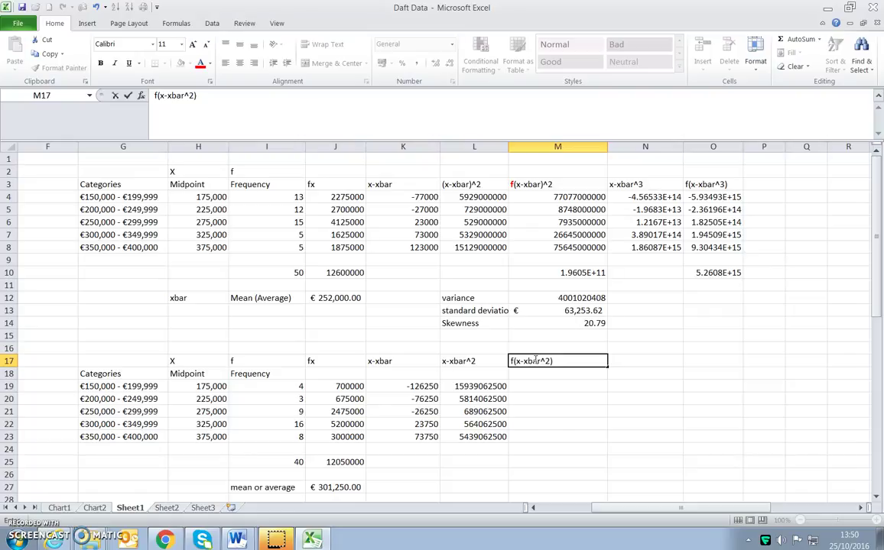
{"action": "key", "text": "Return"}
Step: Multiply the squared deviation by its frequency in M19 with =L19*I19 and fill it down to M23
{"action": "key", "text": "Return"}
{"action": "type", "text": "="}
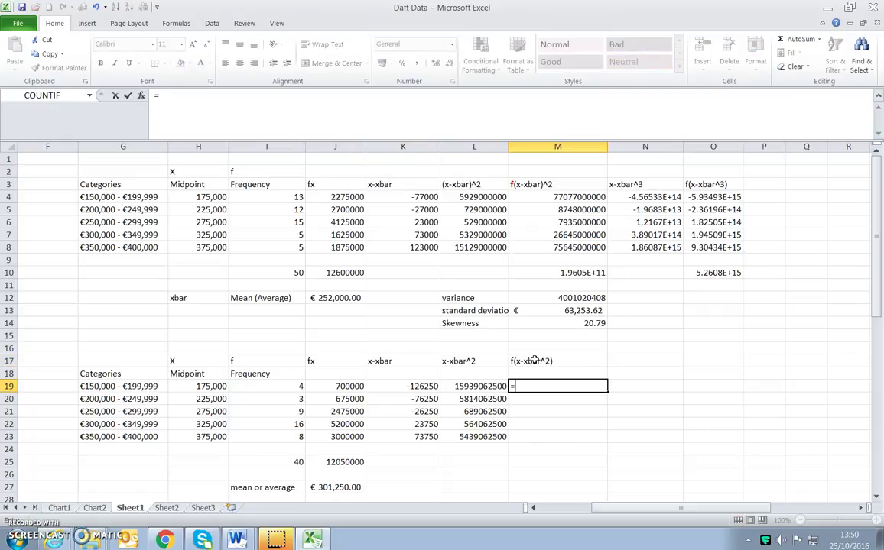
{"action": "left_click", "coordinate": [468, 385]}
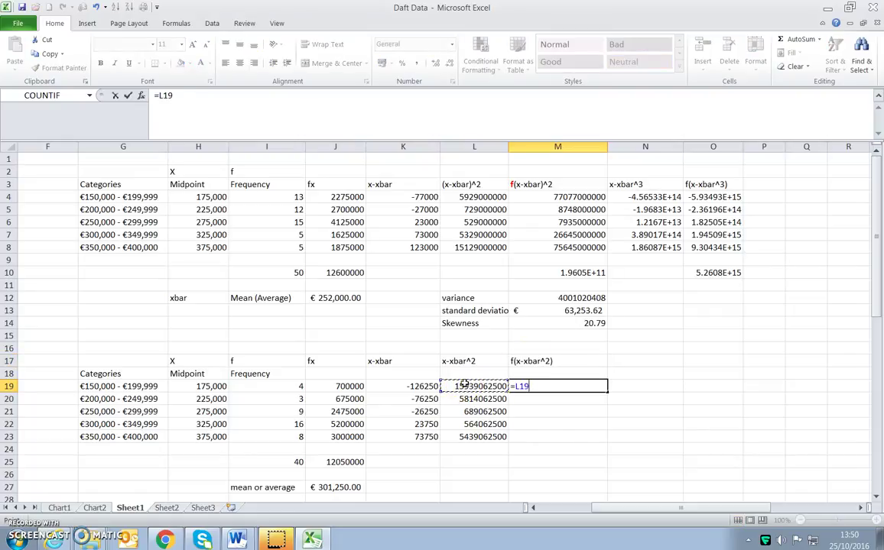
{"action": "type", "text": "*"}
{"action": "left_click", "coordinate": [289, 386]}
{"action": "key", "text": "Return"}
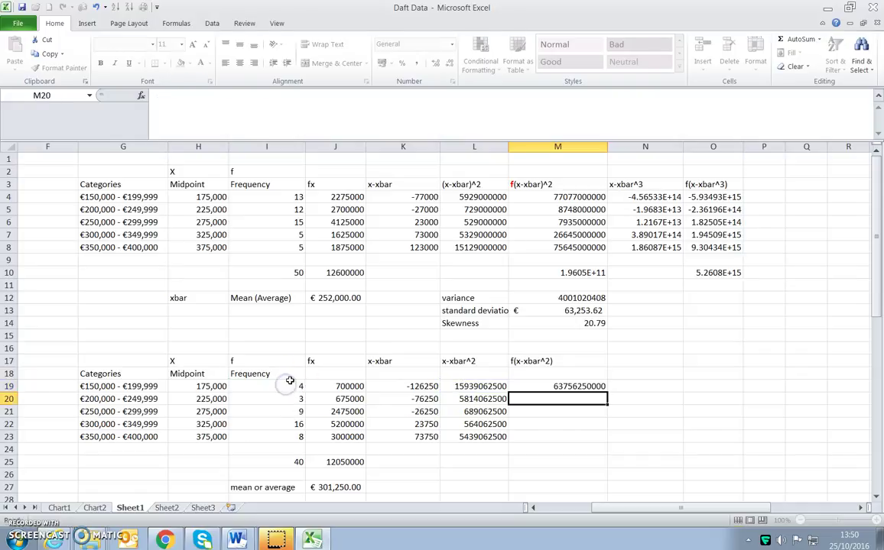
{"action": "left_click", "coordinate": [589, 387]}
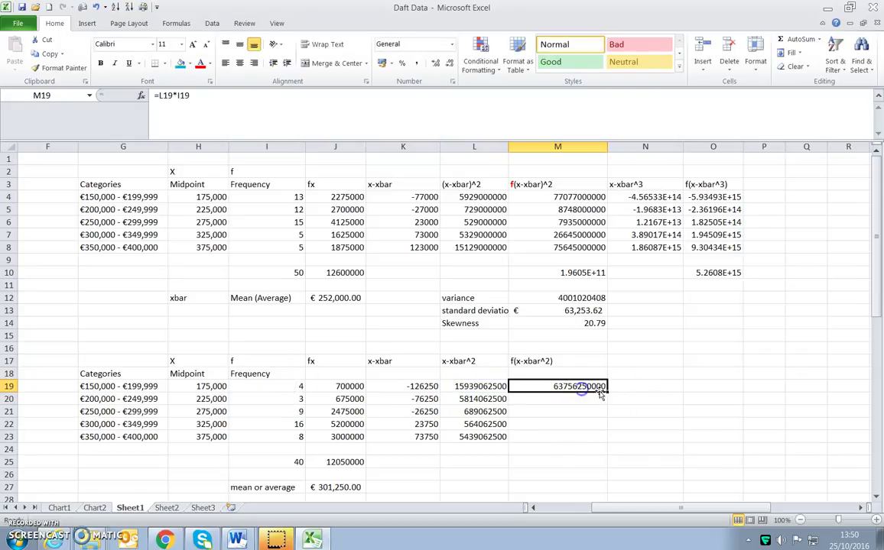
{"action": "left_click_drag", "start_coordinate": [608, 392], "coordinate": [612, 445]}
{"action": "left_click_drag", "start_coordinate": [288, 386], "coordinate": [290, 437]}
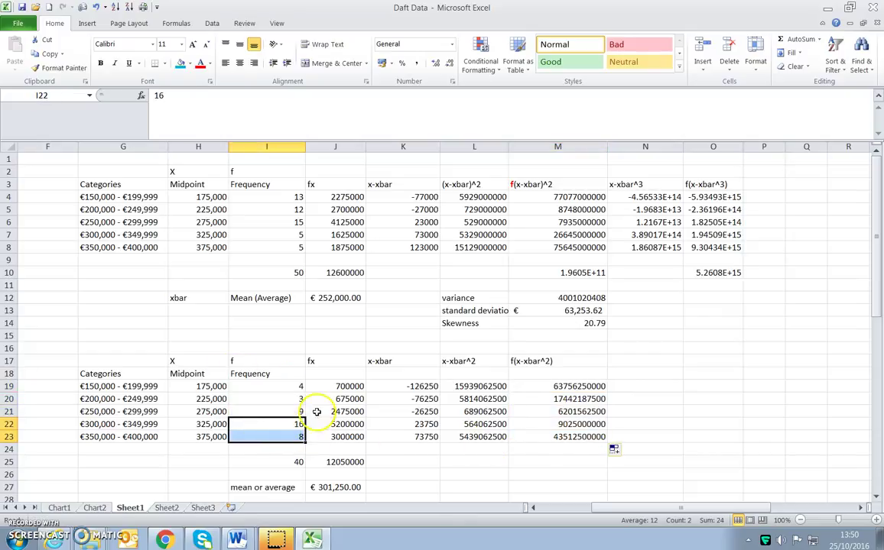
{"action": "left_click", "coordinate": [602, 323]}
{"action": "left_click", "coordinate": [276, 424]}
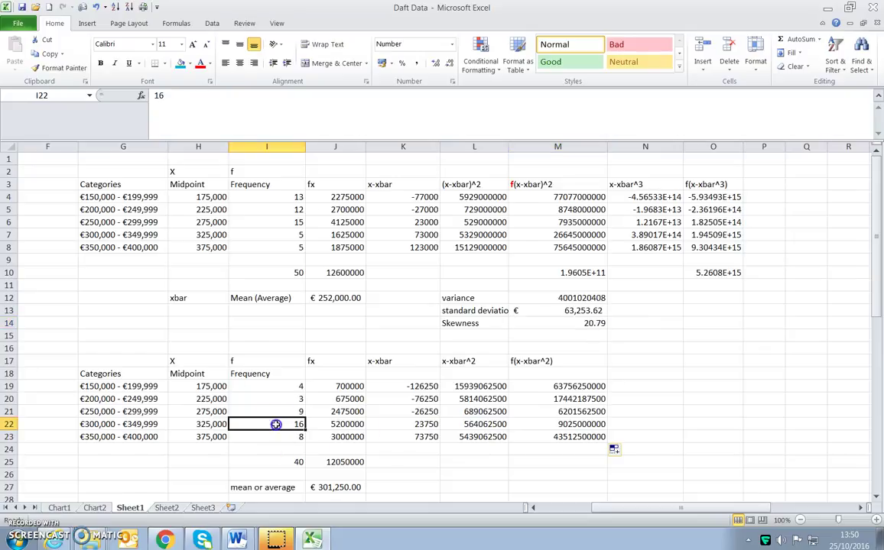
{"action": "left_click", "coordinate": [636, 360]}
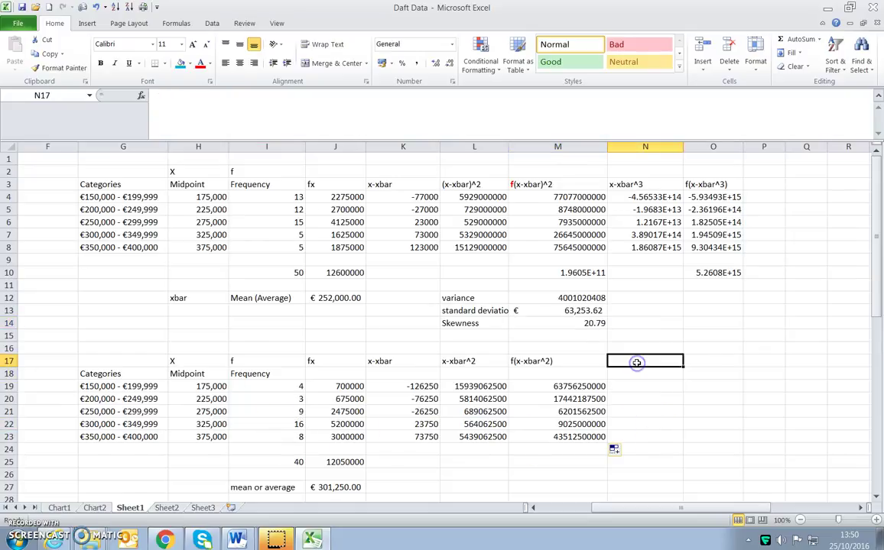
Step: Total the second table's f(x-xbar^2) column in cell M25 with AutoSum
{"action": "left_click", "coordinate": [554, 463]}
{"action": "left_click", "coordinate": [795, 39]}
{"action": "key", "text": "Return"}
Step: Label cell L27 "Variance" and calculate the second table's variance beside it in M27 with =M25/39
{"action": "scroll", "coordinate": [763, 159], "scroll_direction": "down", "scroll_amount": 2}
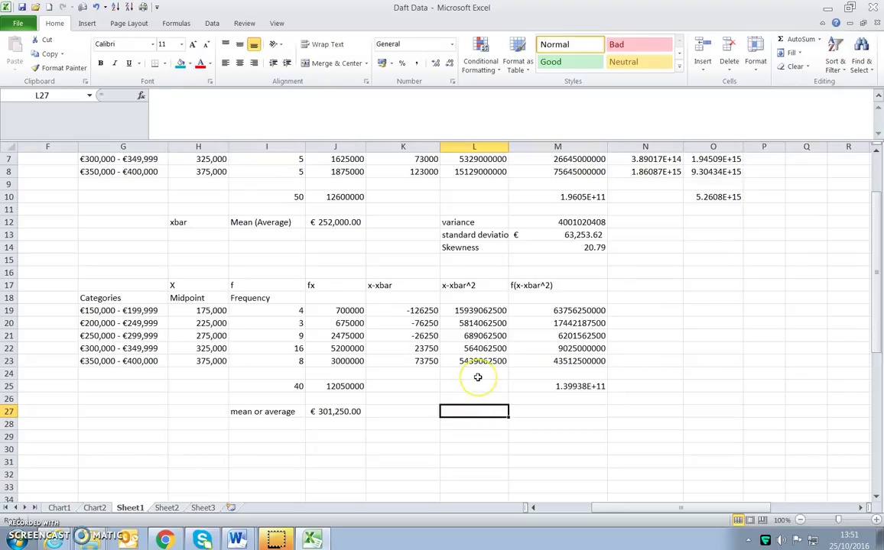
{"action": "type", "text": "Variance"}
{"action": "key", "text": "Tab"}
{"action": "type", "text": "="}
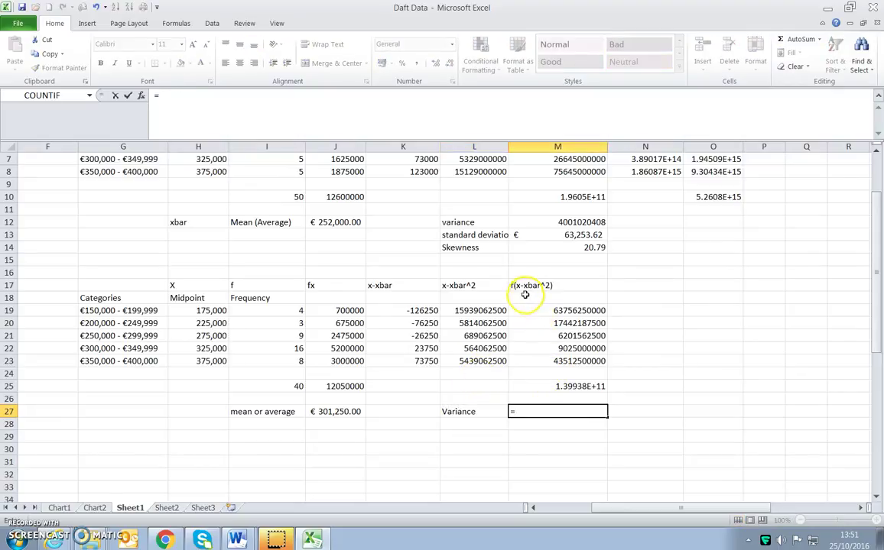
{"action": "left_click", "coordinate": [550, 386]}
{"action": "type", "text": "/"}
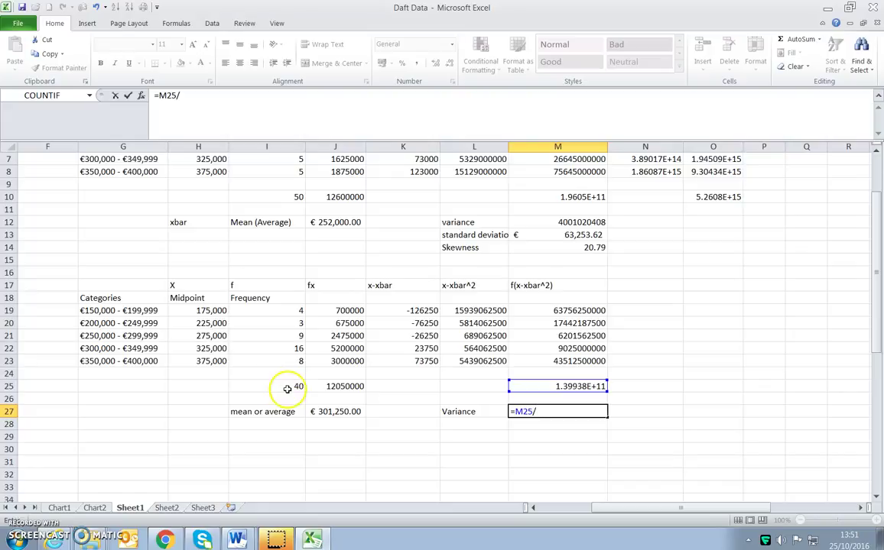
{"action": "type", "text": "39"}
{"action": "key", "text": "Return"}
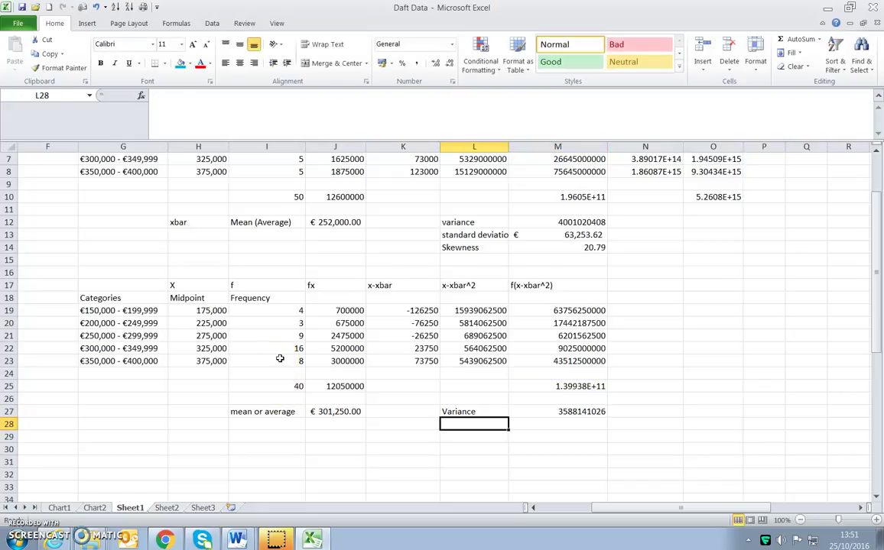
Step: Label cell L28 "Standard Deviation" and calculate it in M28 with =SQRT(M27)
{"action": "type", "text": "Standa"}
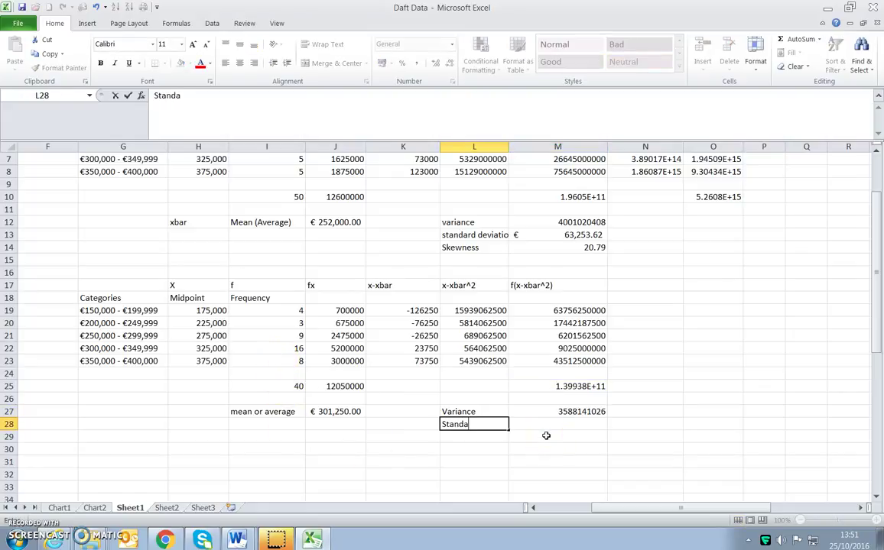
{"action": "type", "text": "rd Deviation"}
{"action": "key", "text": "Tab"}
{"action": "type", "text": "=s"}
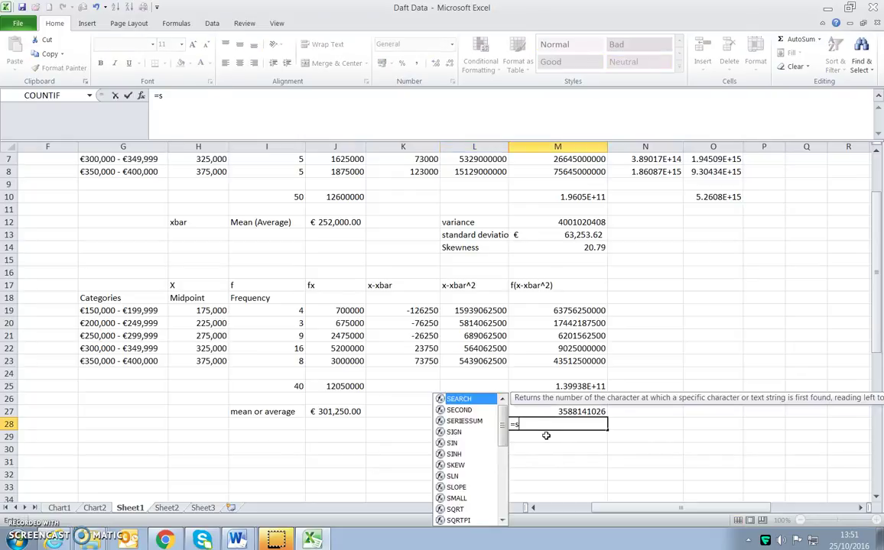
{"action": "type", "text": "qrt("}
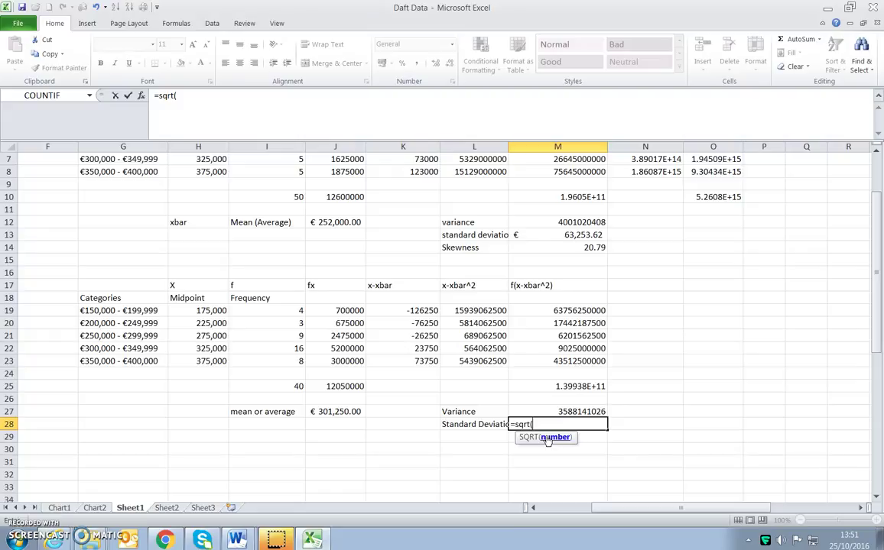
{"action": "left_click", "coordinate": [551, 410]}
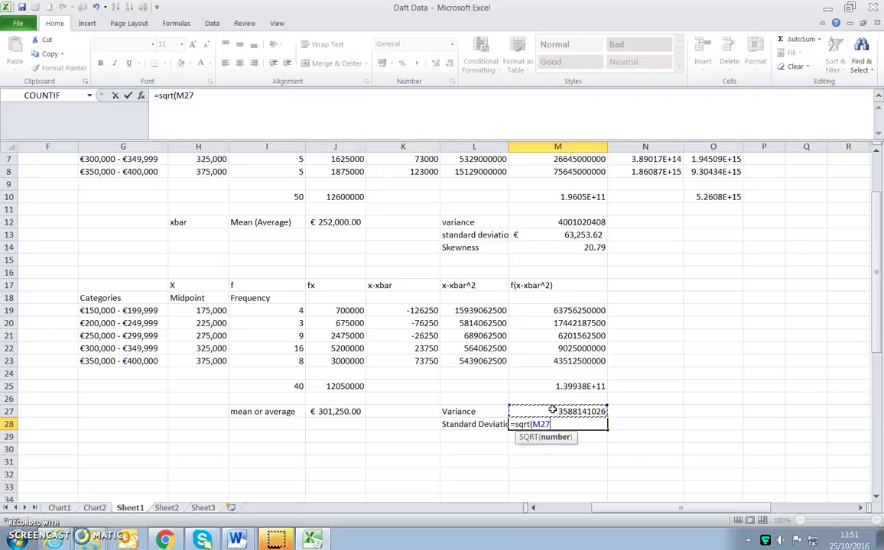
{"action": "type", "text": ")"}
{"action": "key", "text": "Return"}
Step: Format the second table's standard deviation in M28 as euro currency in the Accounting format
{"action": "left_click", "coordinate": [569, 424]}
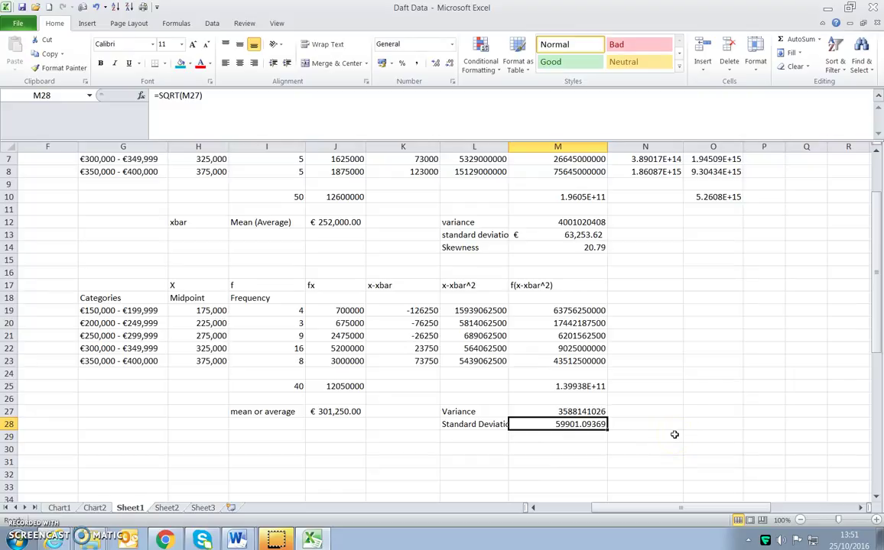
{"action": "left_click", "coordinate": [582, 410]}
{"action": "left_click", "coordinate": [585, 428]}
{"action": "left_click", "coordinate": [390, 64]}
{"action": "left_click", "coordinate": [398, 107]}
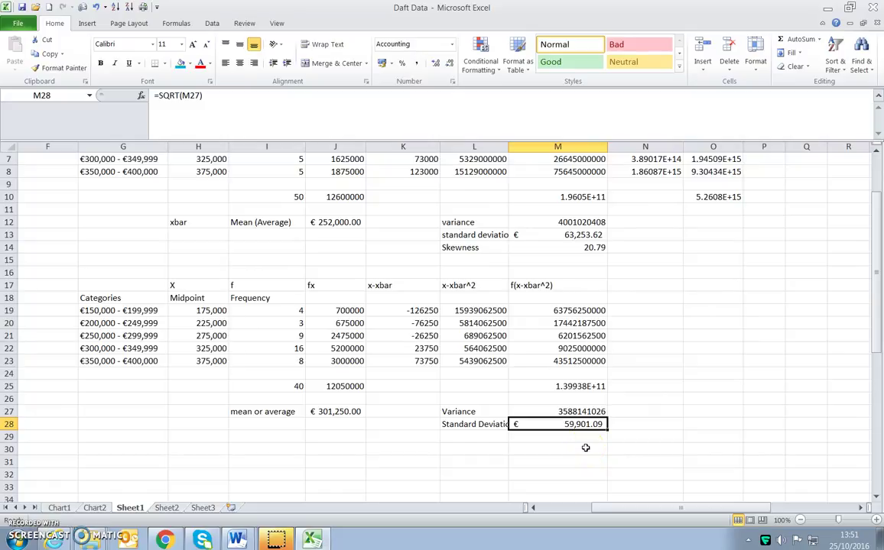
{"action": "left_click", "coordinate": [465, 451]}
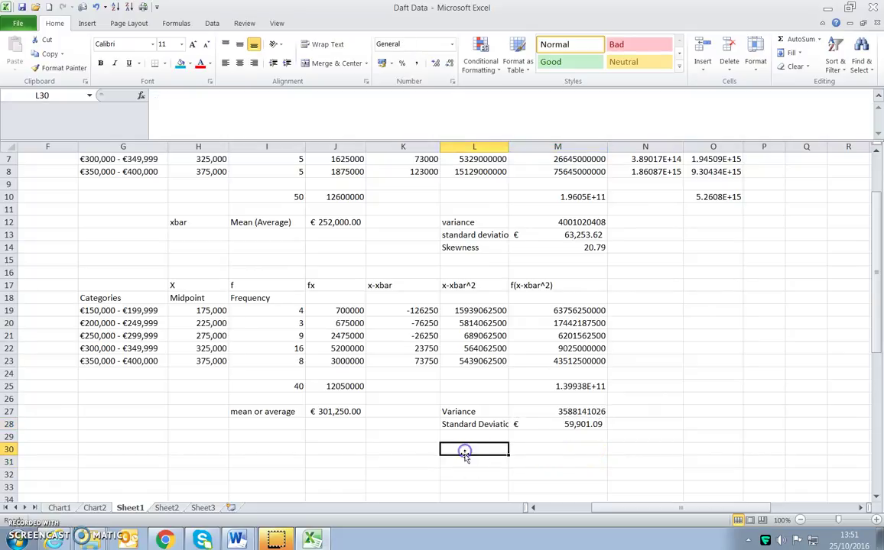
{"action": "left_click", "coordinate": [463, 451]}
{"action": "type", "text": "="}
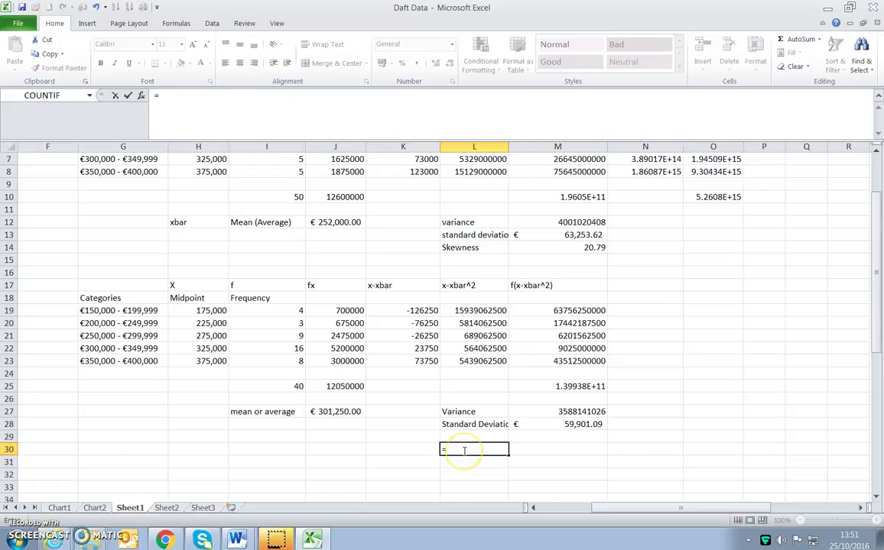
{"action": "key", "text": "Escape"}
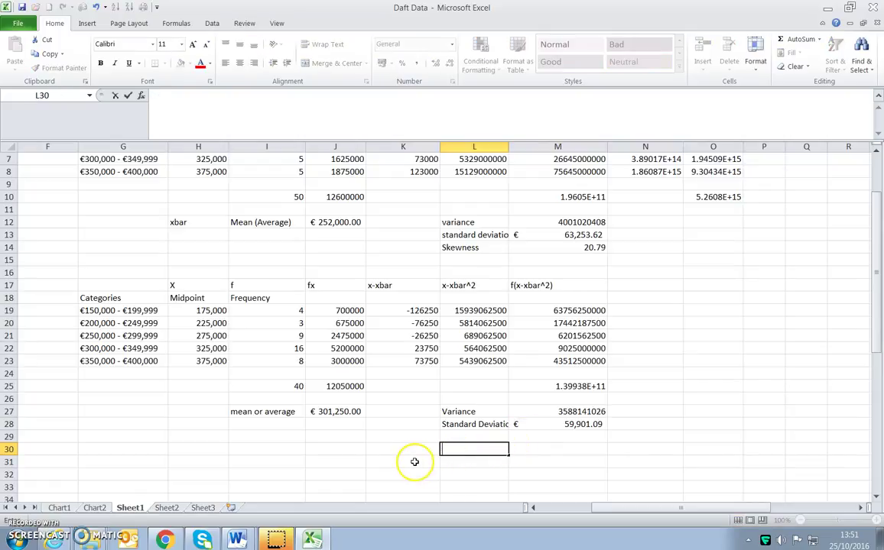
Step: Calculate one standard deviation below the second table's mean in I30 with =J27-M28
{"action": "left_click", "coordinate": [262, 448]}
{"action": "type", "text": "="}
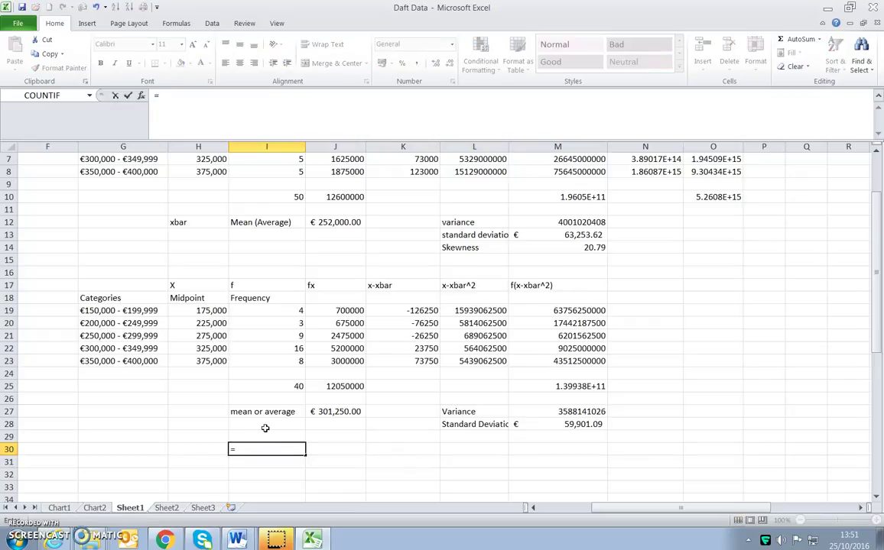
{"action": "left_click", "coordinate": [328, 412]}
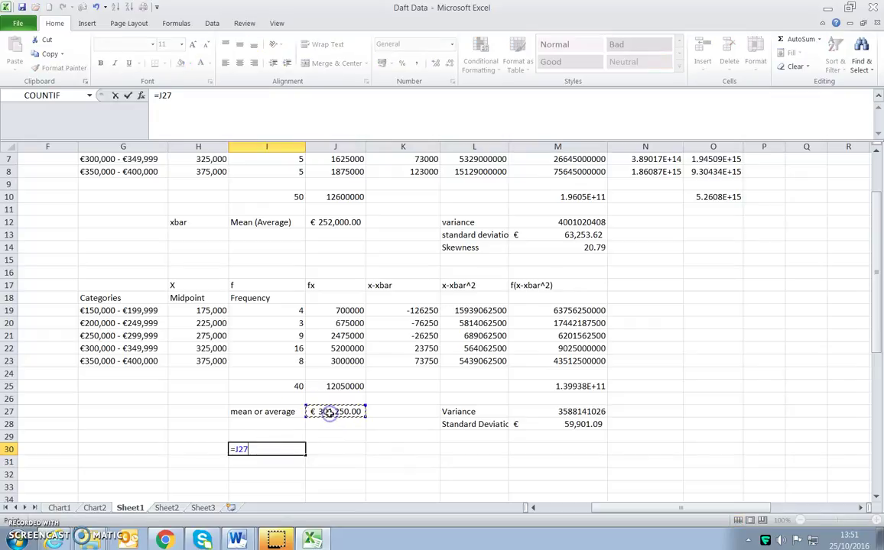
{"action": "type", "text": "-"}
{"action": "left_click", "coordinate": [586, 423]}
{"action": "key", "text": "Return"}
Step: Calculate one standard deviation above the second table's mean in J30 with =J27+M28, and select the range I30:J30
{"action": "left_click", "coordinate": [325, 450]}
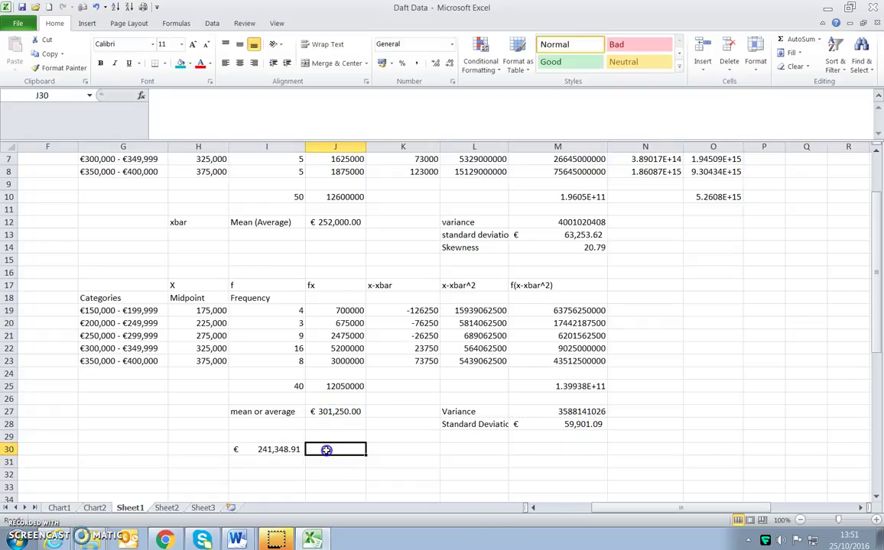
{"action": "type", "text": "="}
{"action": "left_click", "coordinate": [327, 412]}
{"action": "type", "text": "+"}
{"action": "left_click", "coordinate": [524, 423]}
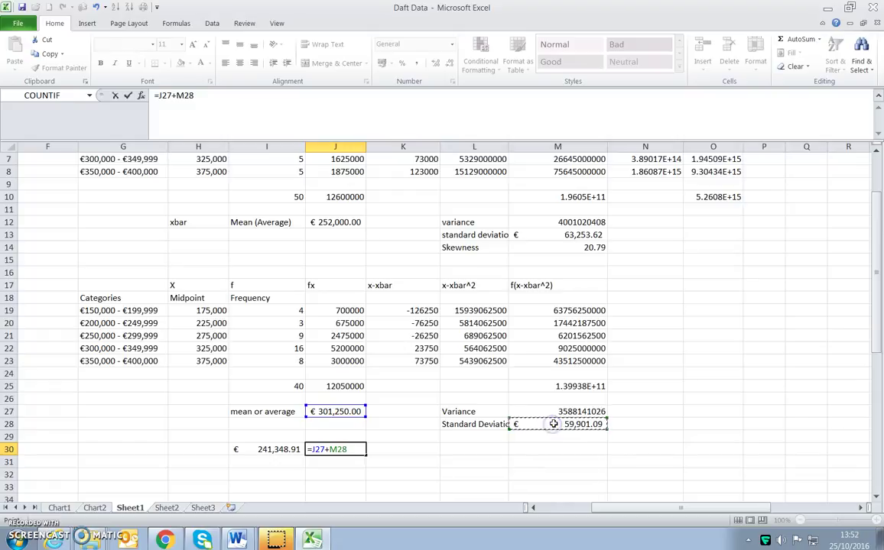
{"action": "key", "text": "Return"}
{"action": "left_click_drag", "start_coordinate": [262, 448], "coordinate": [336, 450]}
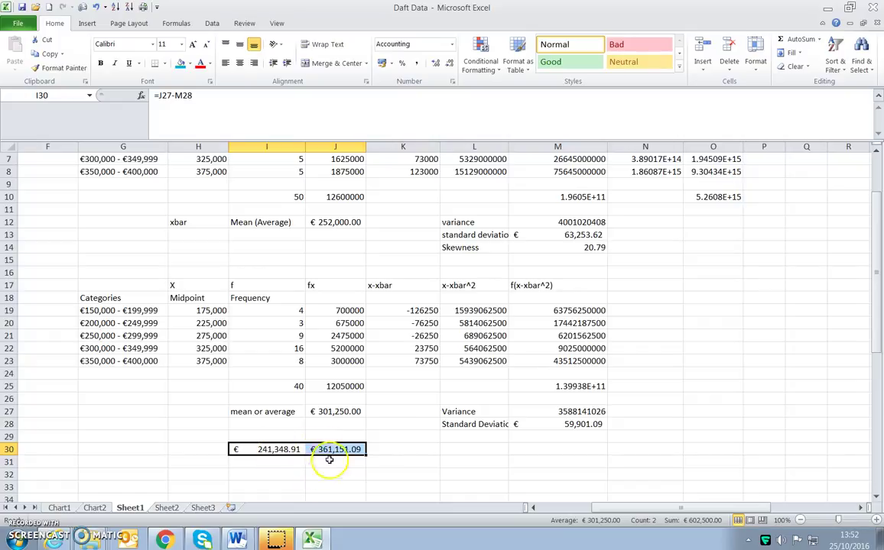
Step: Calculate one standard deviation below the first table's mean in I14 with =J12-M13
{"action": "left_click", "coordinate": [497, 455]}
{"action": "left_click", "coordinate": [239, 244]}
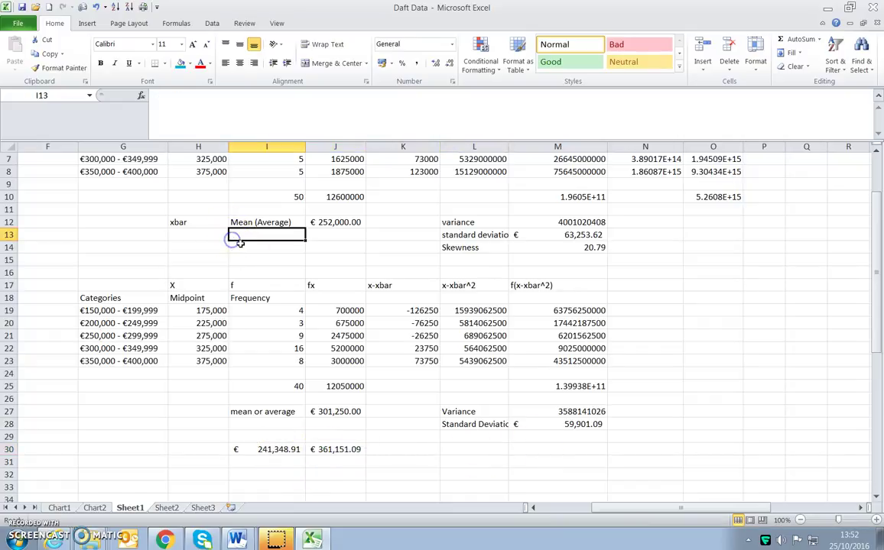
{"action": "type", "text": "="}
{"action": "left_click", "coordinate": [335, 223]}
{"action": "type", "text": "-"}
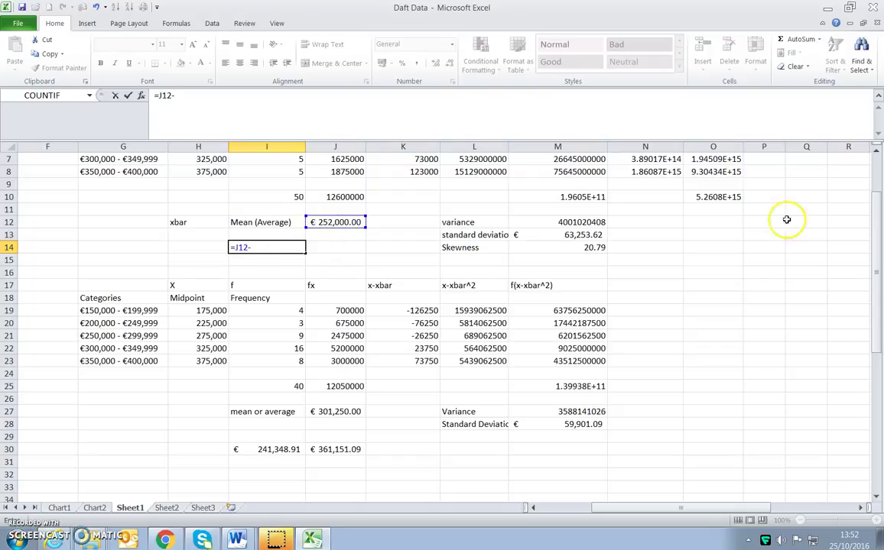
{"action": "left_click", "coordinate": [602, 239]}
{"action": "key", "text": "Return"}
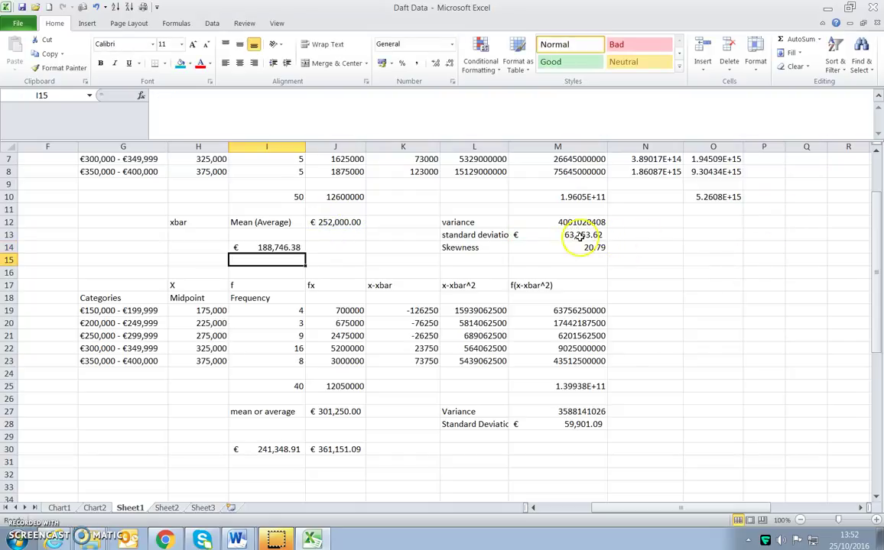
Step: Calculate one standard deviation above the first table's mean in J14 with =J12+M13
{"action": "left_click", "coordinate": [314, 247]}
{"action": "type", "text": "="}
{"action": "left_click", "coordinate": [312, 223]}
{"action": "type", "text": "+"}
{"action": "left_click", "coordinate": [510, 235]}
{"action": "key", "text": "Return"}
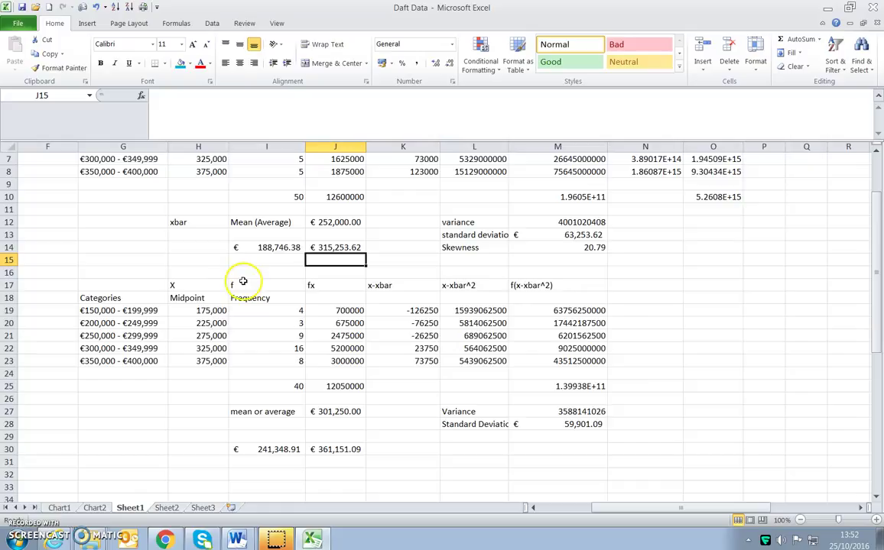
Step: Compare the one-standard-deviation ranges and the standard deviations of the two tables
{"action": "left_click_drag", "start_coordinate": [248, 248], "coordinate": [340, 248]}
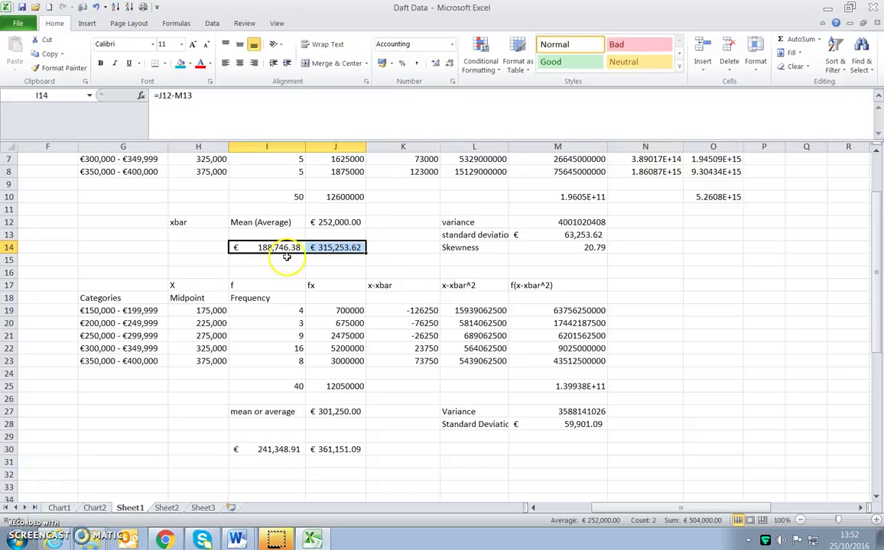
{"action": "left_click", "coordinate": [279, 449]}
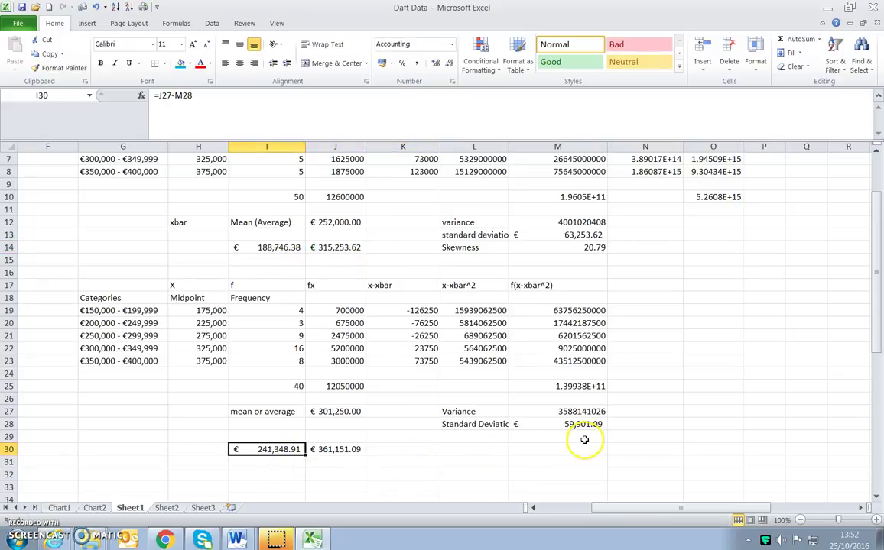
{"action": "left_click", "coordinate": [546, 426]}
{"action": "left_click", "coordinate": [527, 233]}
{"action": "left_click", "coordinate": [562, 430]}
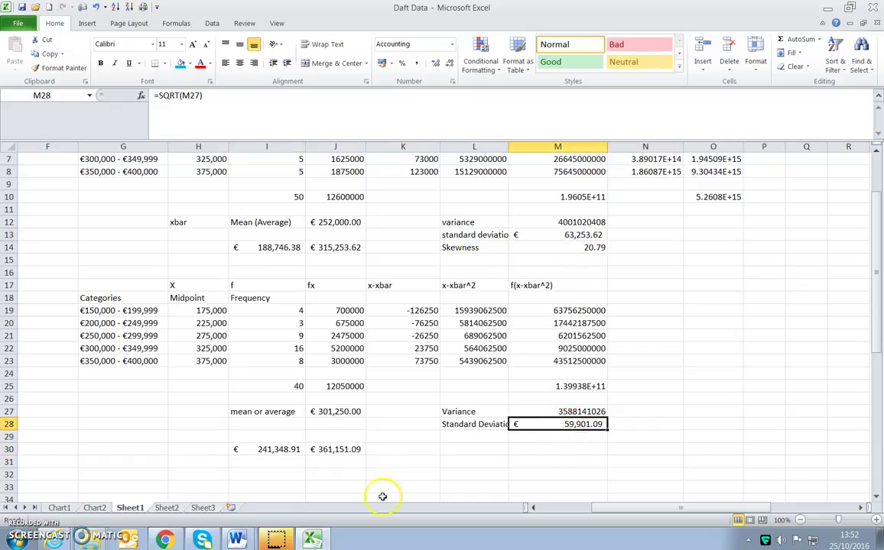
Step: Add the heading "x-xbar^3" in N17 of the second table
{"action": "scroll", "coordinate": [604, 317], "scroll_direction": "up", "scroll_amount": 1}
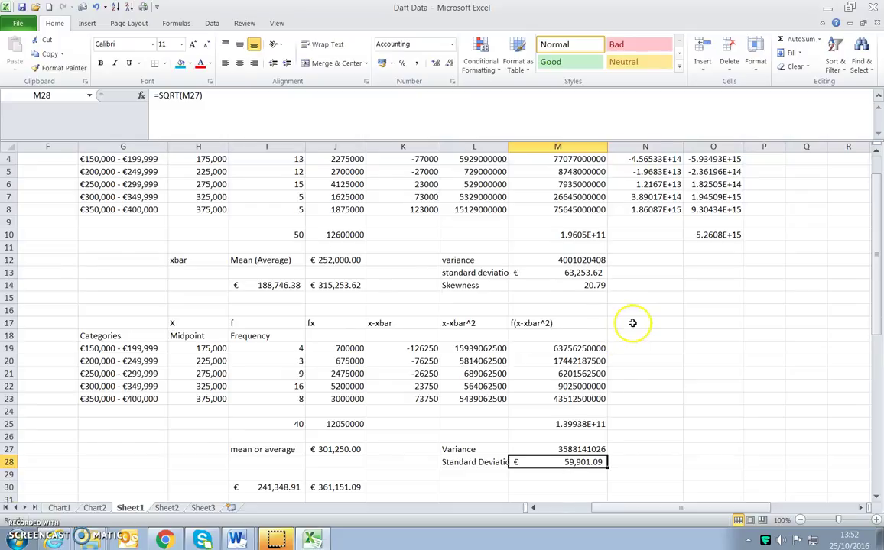
{"action": "scroll", "coordinate": [627, 344], "scroll_direction": "up", "scroll_amount": 1}
{"action": "left_click", "coordinate": [632, 358]}
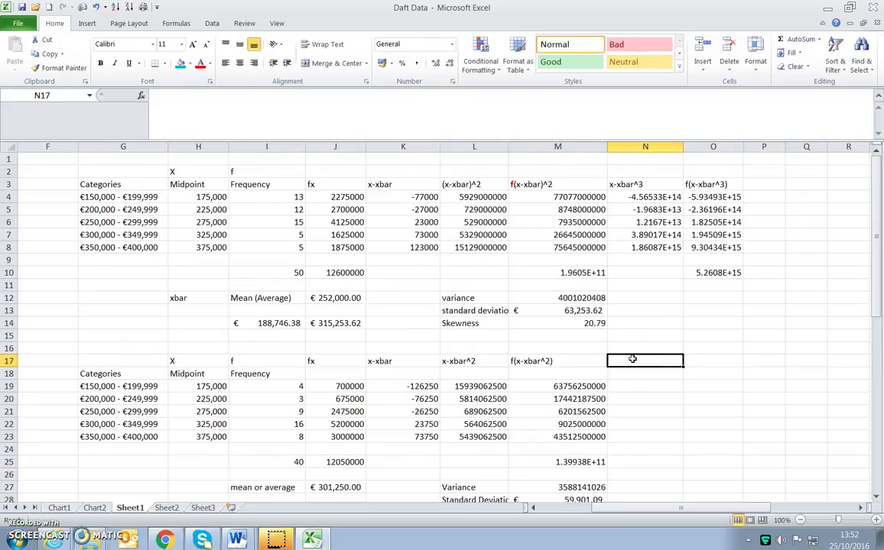
{"action": "type", "text": "x-xbar"}
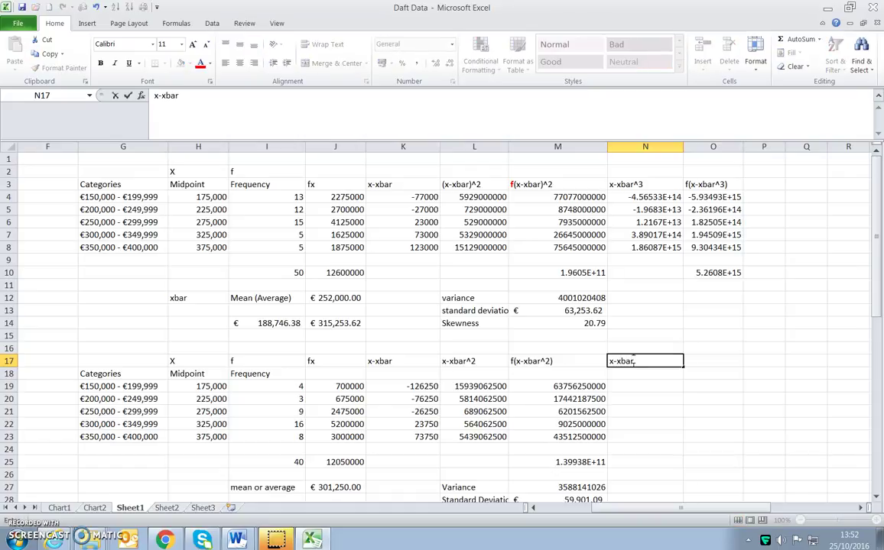
{"action": "type", "text": "^3"}
{"action": "key", "text": "Return"}
{"action": "key", "text": "Return"}
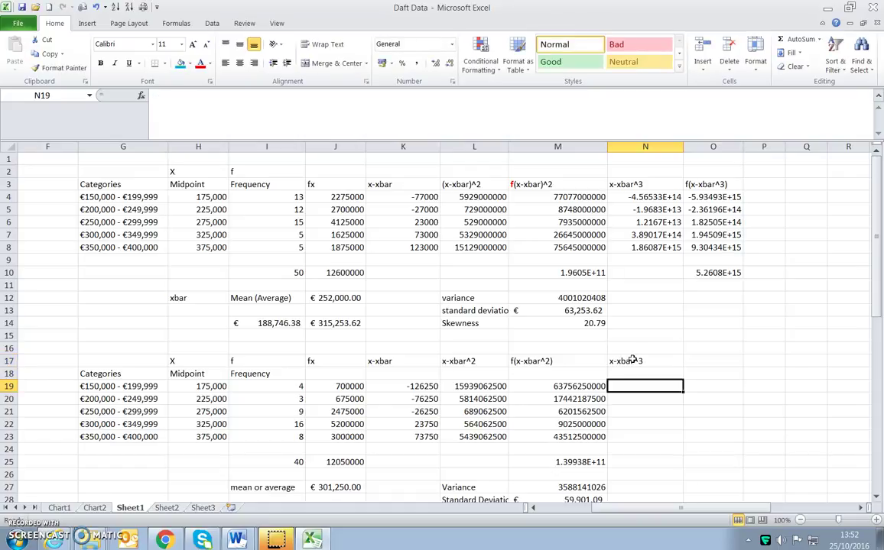
Step: Calculate the second table's cubed deviations with =K19^3 in N19 and fill the formula down to N23
{"action": "type", "text": "="}
{"action": "left_click", "coordinate": [399, 386]}
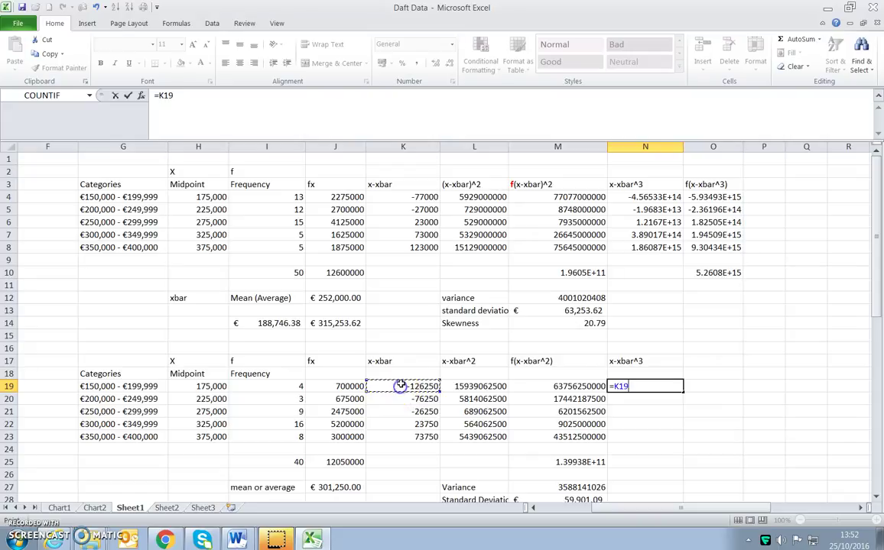
{"action": "type", "text": "^3"}
{"action": "key", "text": "Return"}
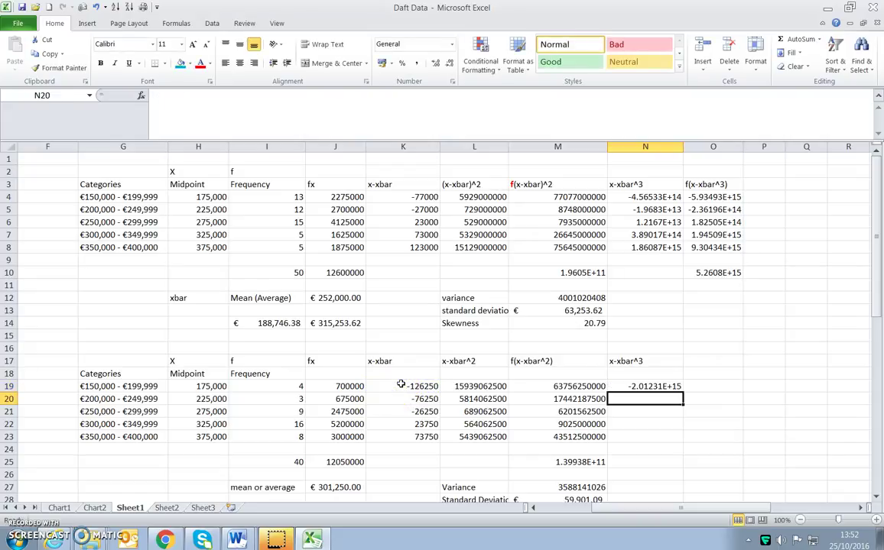
{"action": "left_click", "coordinate": [665, 386]}
{"action": "left_click", "coordinate": [686, 398]}
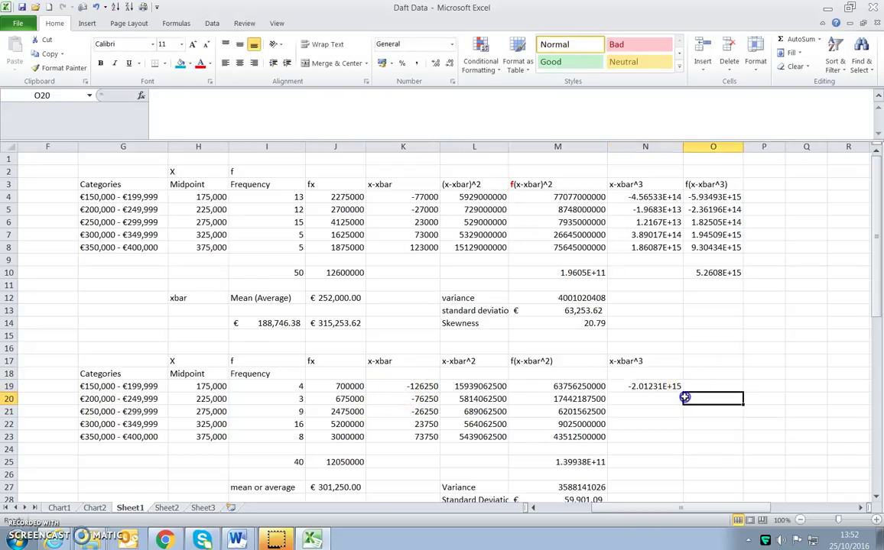
{"action": "left_click", "coordinate": [677, 387]}
{"action": "left_click_drag", "start_coordinate": [681, 393], "coordinate": [681, 436]}
{"action": "left_click_drag", "start_coordinate": [183, 388], "coordinate": [201, 429]}
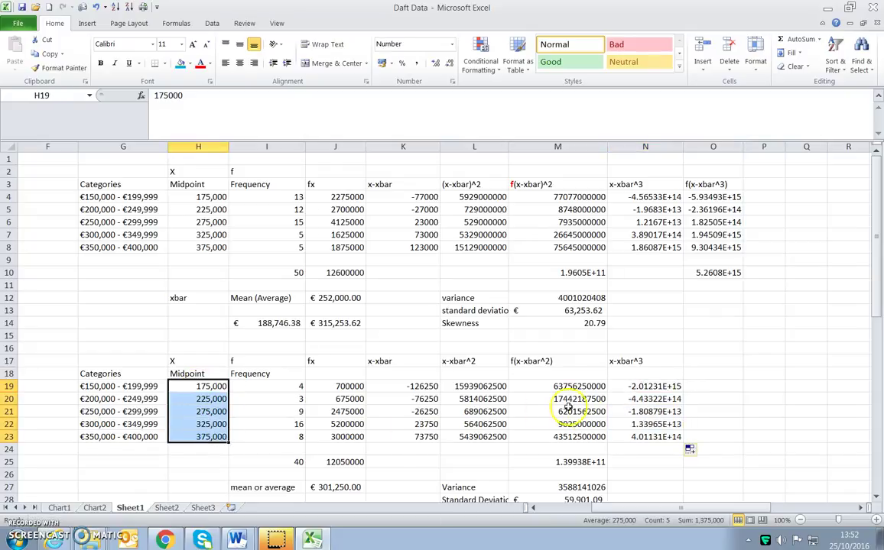
{"action": "left_click", "coordinate": [633, 461]}
Step: Head column O of the second table "f(x-xbar^3)" in O17 and calculate its first value in O19 with =I19*N19
{"action": "left_click", "coordinate": [703, 361]}
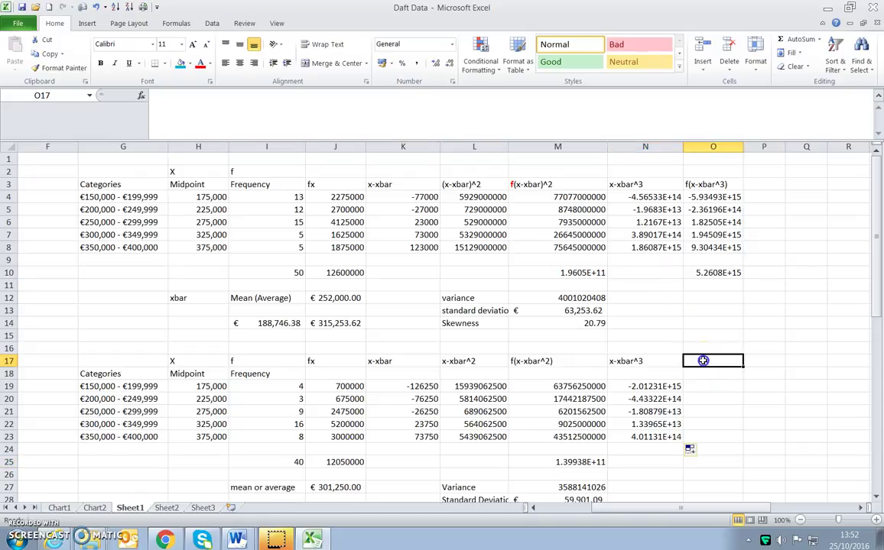
{"action": "type", "text": "f(x-xbar^3"}
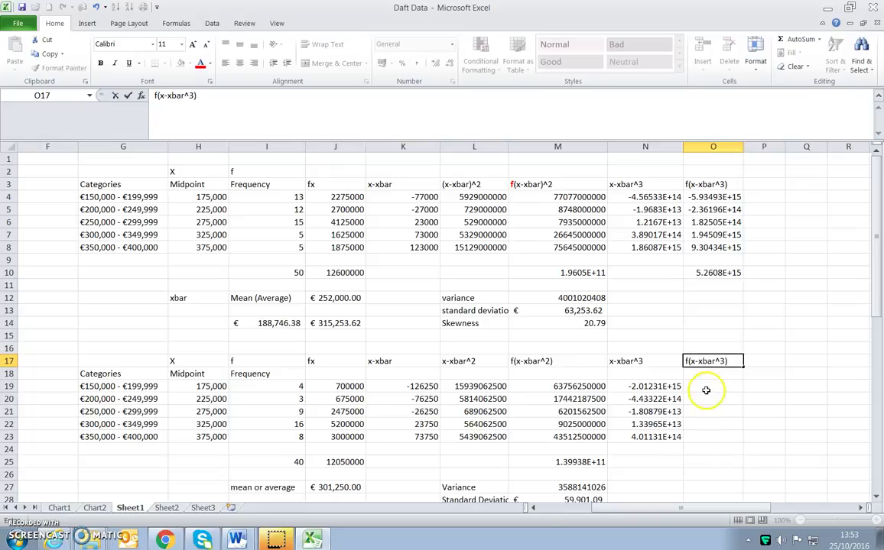
{"action": "left_click", "coordinate": [707, 386]}
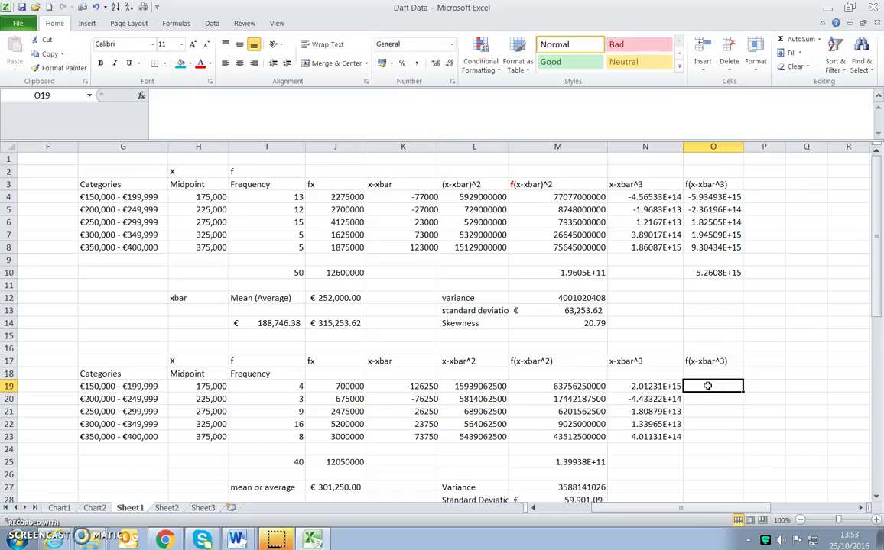
{"action": "type", "text": "="}
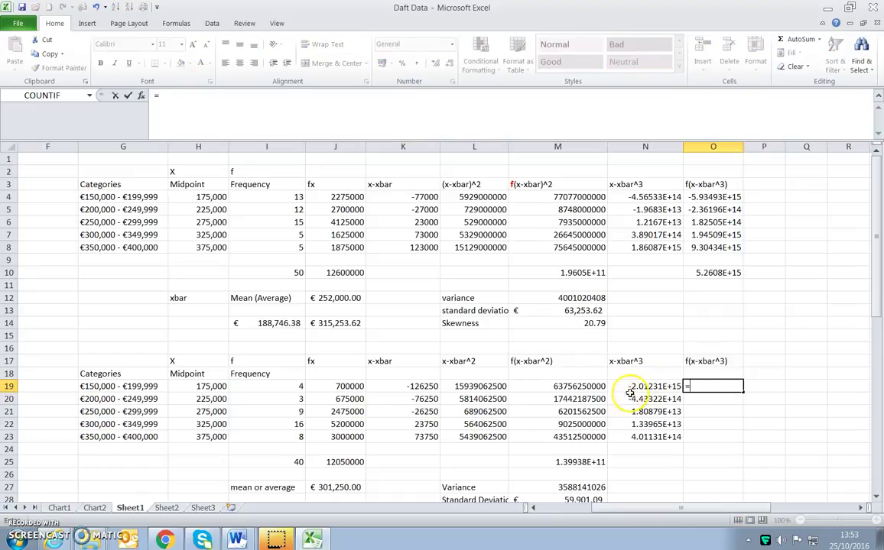
{"action": "left_click", "coordinate": [274, 385]}
{"action": "type", "text": "*"}
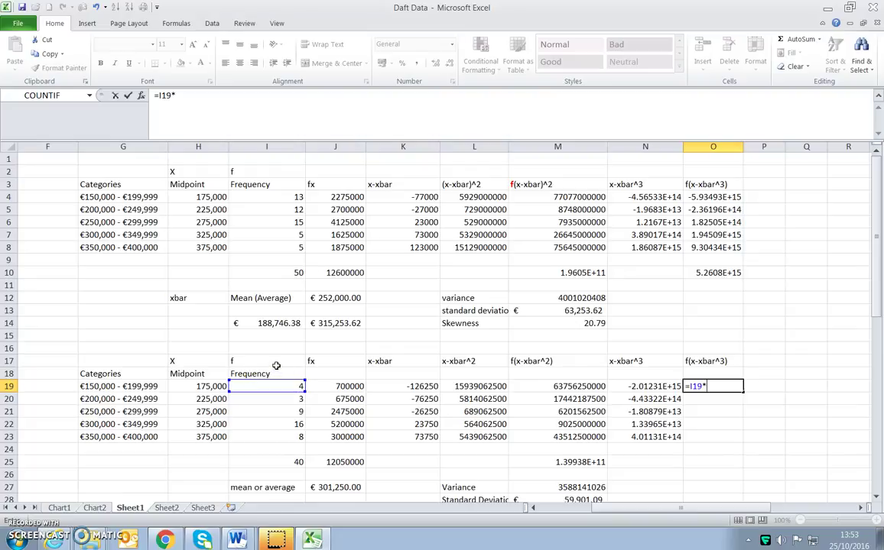
{"action": "left_click", "coordinate": [640, 386]}
{"action": "key", "text": "Return"}
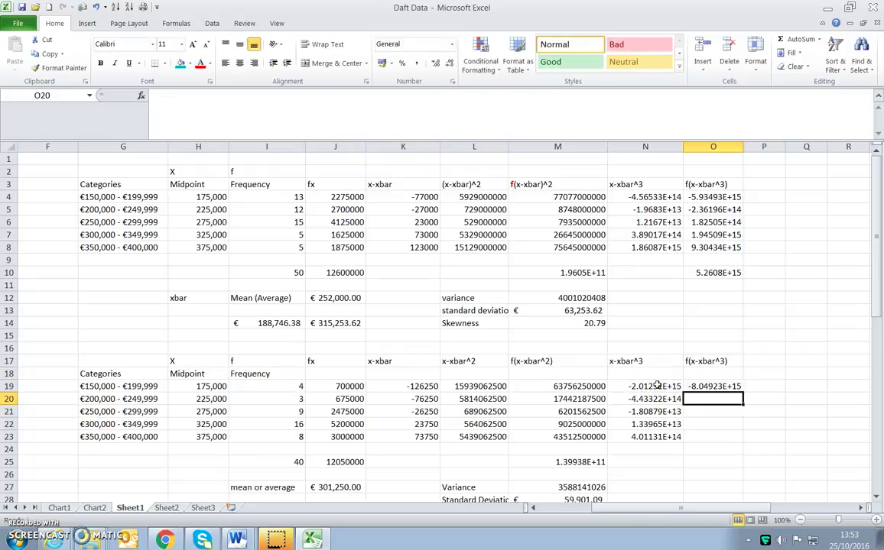
Step: Fill the O19 formula down to O23 and total the column in O25 with AutoSum
{"action": "left_click", "coordinate": [710, 386]}
{"action": "left_click_drag", "start_coordinate": [742, 392], "coordinate": [741, 436]}
{"action": "left_click", "coordinate": [714, 462]}
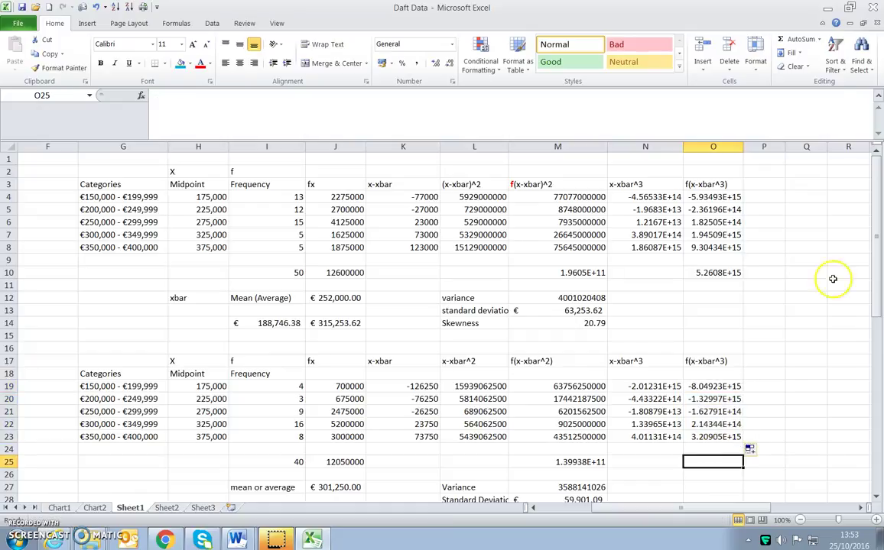
{"action": "left_click", "coordinate": [795, 41]}
{"action": "key", "text": "Return"}
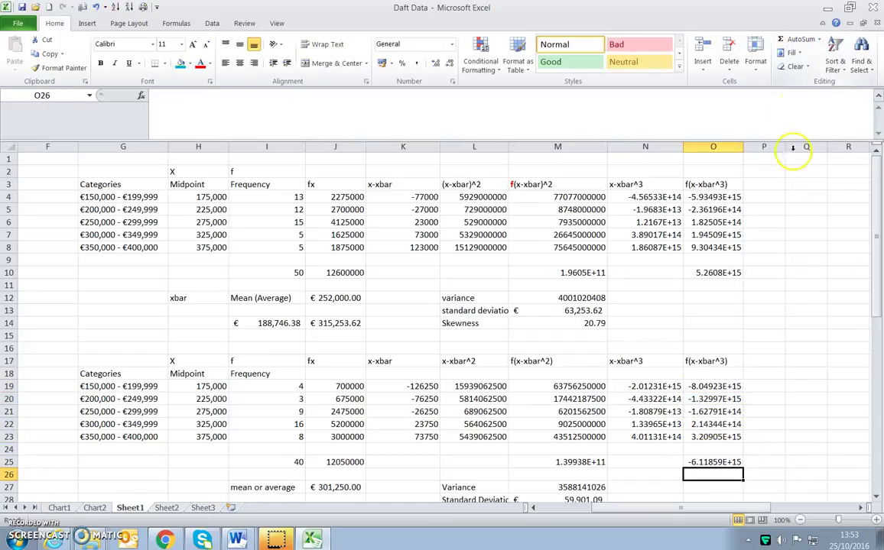
Step: Label cell L29 "skewness" and calculate it in M29 with =O25/(M28^3)
{"action": "scroll", "coordinate": [767, 406], "scroll_direction": "down", "scroll_amount": 2}
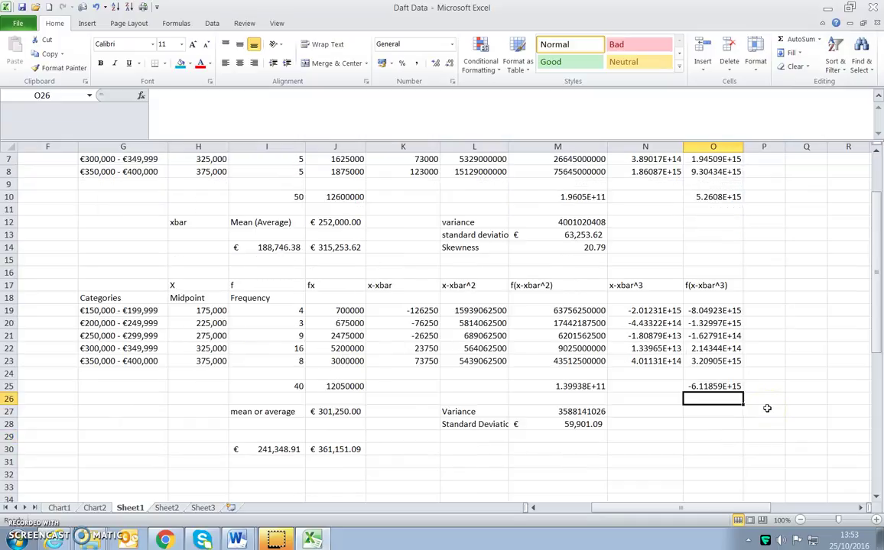
{"action": "left_click", "coordinate": [499, 437]}
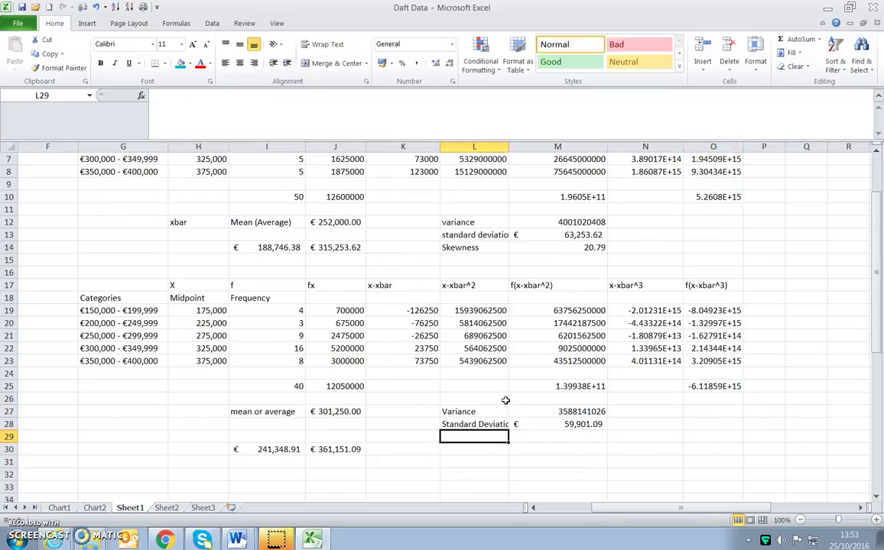
{"action": "type", "text": "skewness"}
{"action": "key", "text": "Tab"}
{"action": "type", "text": "="}
{"action": "left_click", "coordinate": [703, 388]}
{"action": "type", "text": "/("}
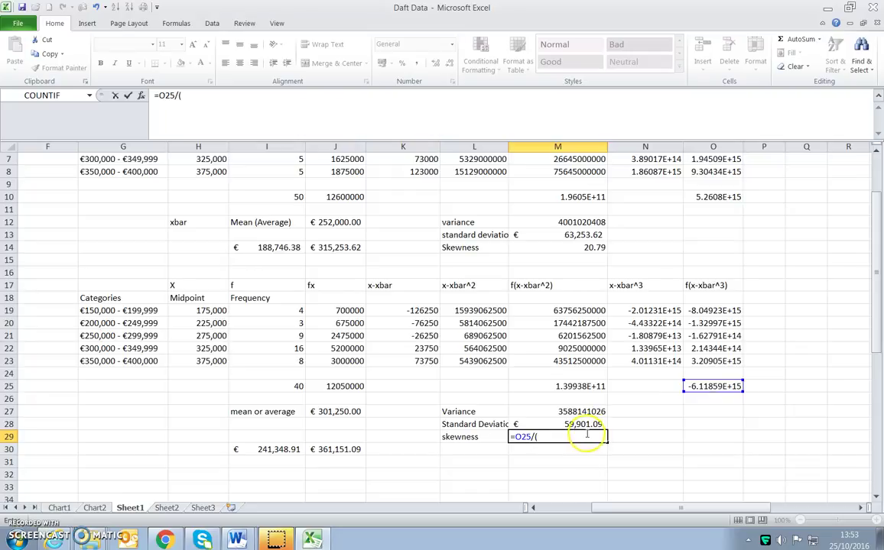
{"action": "left_click", "coordinate": [583, 422]}
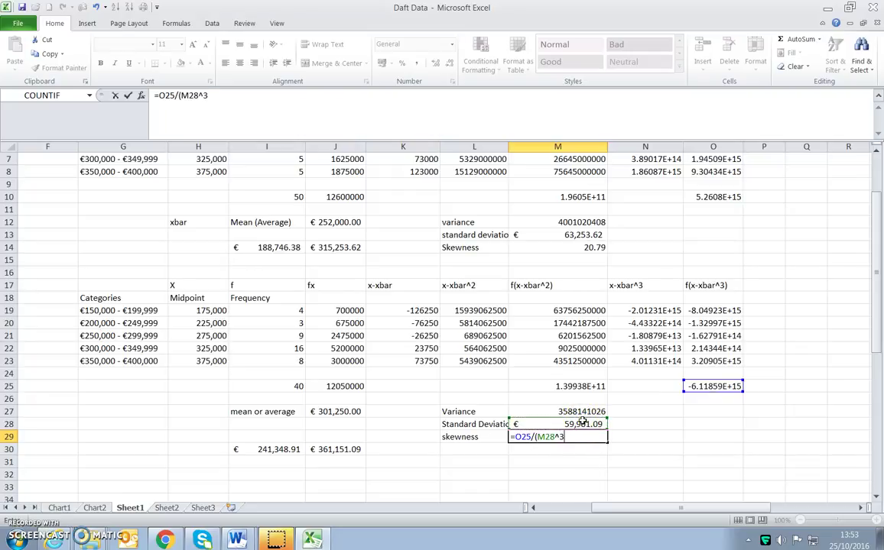
{"action": "type", "text": "^3)"}
{"action": "key", "text": "Return"}
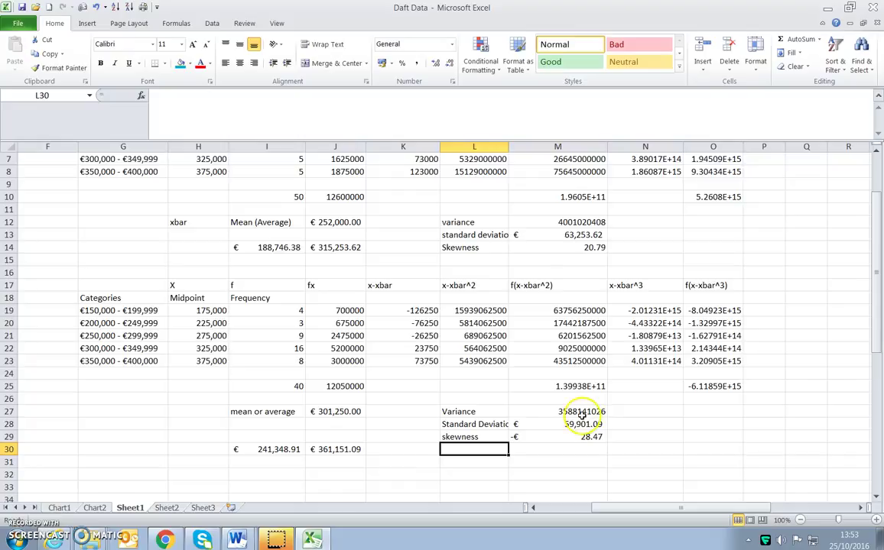
Step: Remove the currency format from the skewness in M29 by applying the Normal cell style
{"action": "left_click", "coordinate": [579, 435]}
{"action": "left_click", "coordinate": [554, 44]}
{"action": "left_click", "coordinate": [580, 447]}
Step: Reduce the second table's skewness in M29 to two decimal places
{"action": "left_click", "coordinate": [580, 436]}
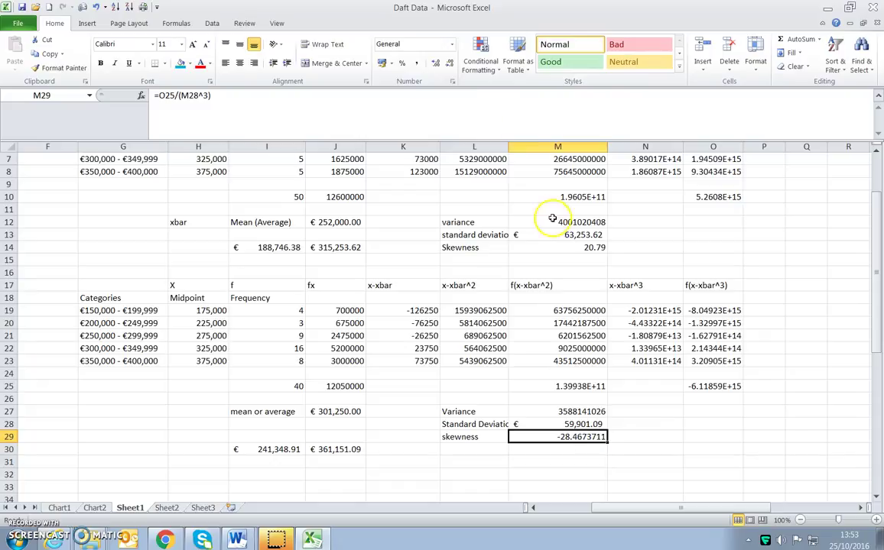
{"action": "left_click", "coordinate": [452, 63]}
{"action": "left_click", "coordinate": [452, 63]}
{"action": "left_click", "coordinate": [452, 64]}
{"action": "left_click", "coordinate": [452, 63]}
{"action": "key", "text": "Left"}
{"action": "left_click", "coordinate": [566, 447]}
{"action": "left_click", "coordinate": [567, 438]}
{"action": "left_click", "coordinate": [567, 445]}
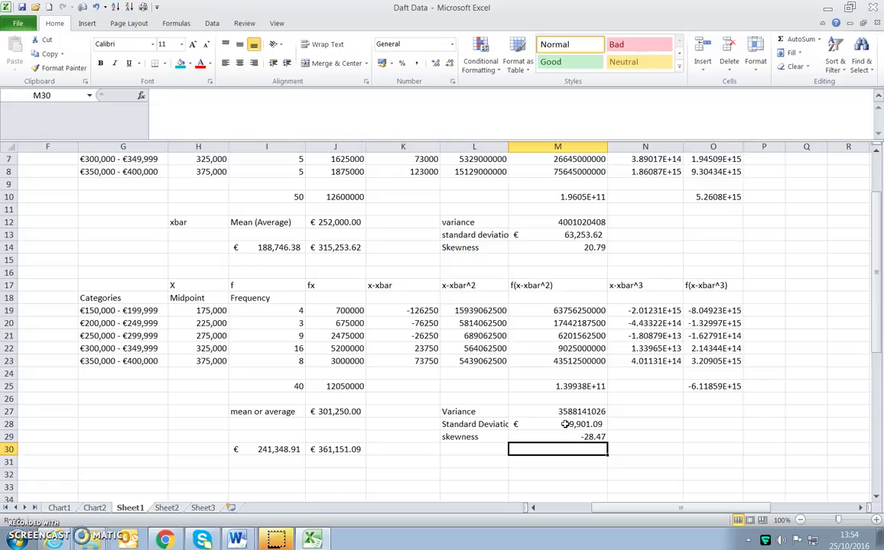
Step: Compare the means, standard deviations, one-standard-deviation ranges and skewness values of the two tables
{"action": "left_click", "coordinate": [519, 436]}
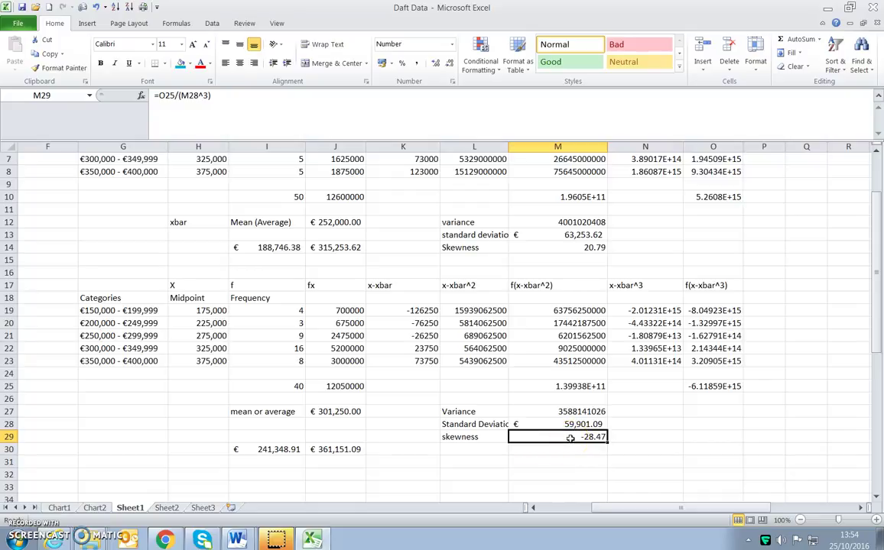
{"action": "left_click", "coordinate": [538, 431]}
{"action": "left_click", "coordinate": [325, 221]}
{"action": "left_click", "coordinate": [289, 450]}
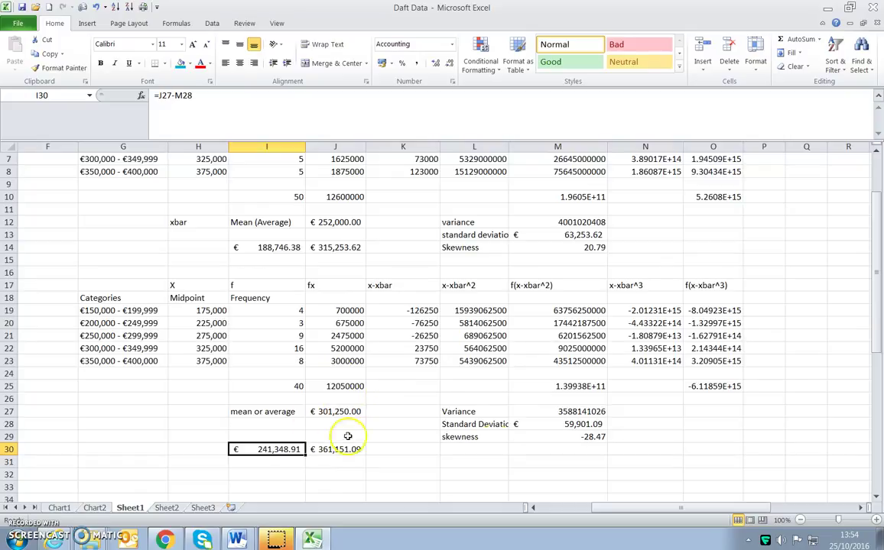
{"action": "left_click", "coordinate": [489, 427]}
{"action": "left_click_drag", "start_coordinate": [488, 430], "coordinate": [608, 425]}
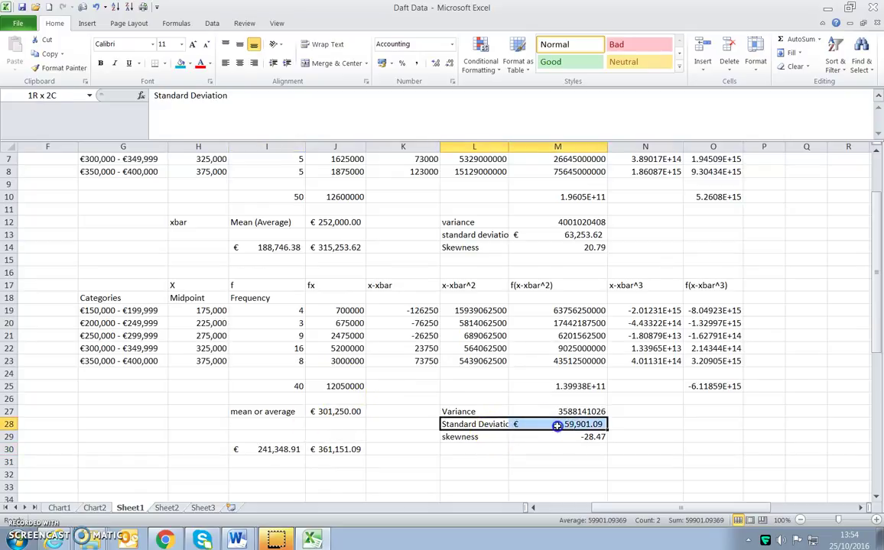
{"action": "left_click_drag", "start_coordinate": [482, 233], "coordinate": [521, 230]}
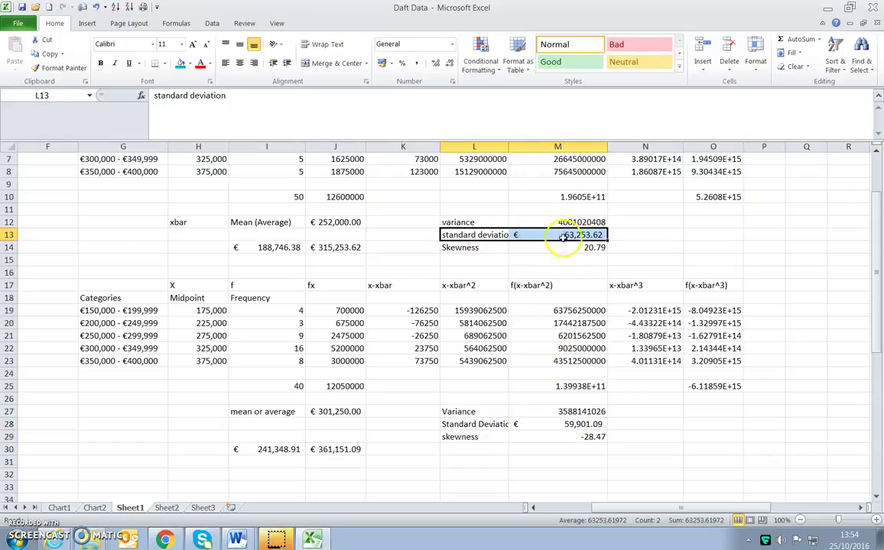
{"action": "left_click_drag", "start_coordinate": [277, 246], "coordinate": [331, 247]}
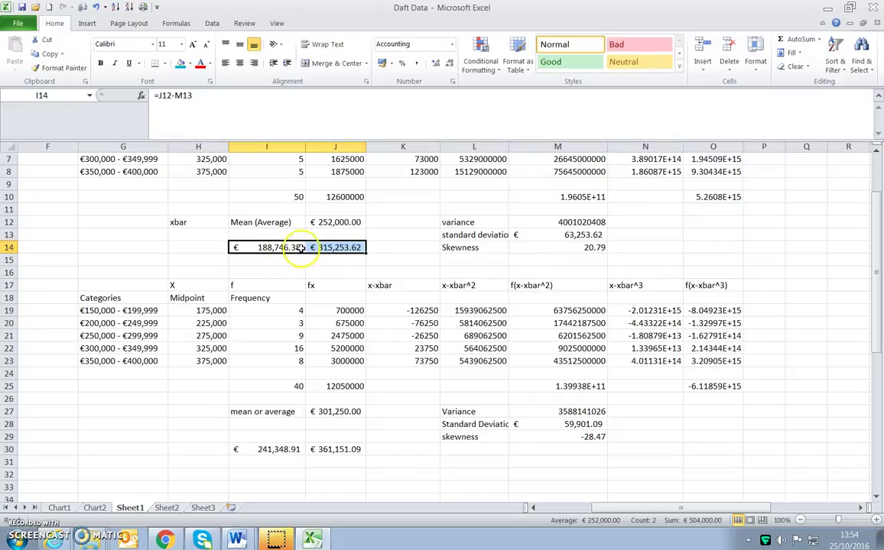
{"action": "left_click_drag", "start_coordinate": [272, 450], "coordinate": [336, 450]}
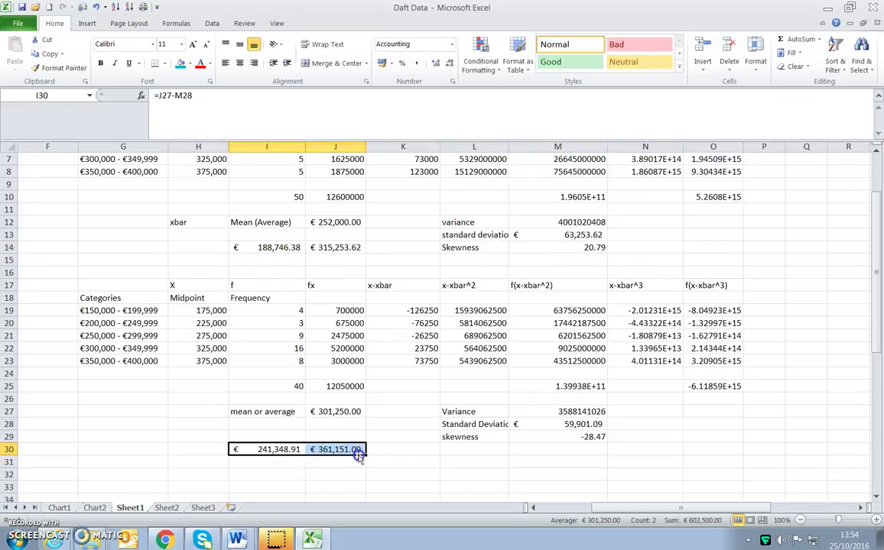
{"action": "left_click", "coordinate": [572, 246]}
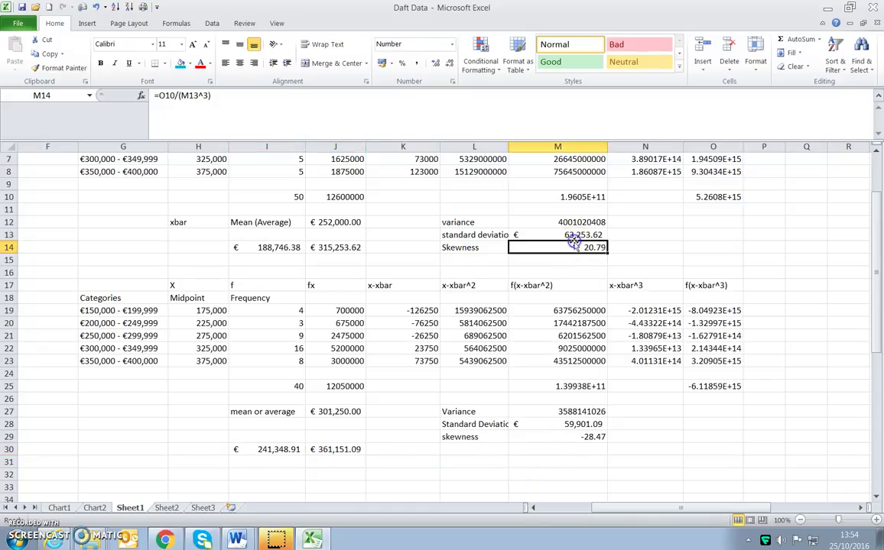
{"action": "left_click", "coordinate": [559, 436]}
{"action": "left_click", "coordinate": [517, 247]}
{"action": "left_click", "coordinate": [556, 437]}
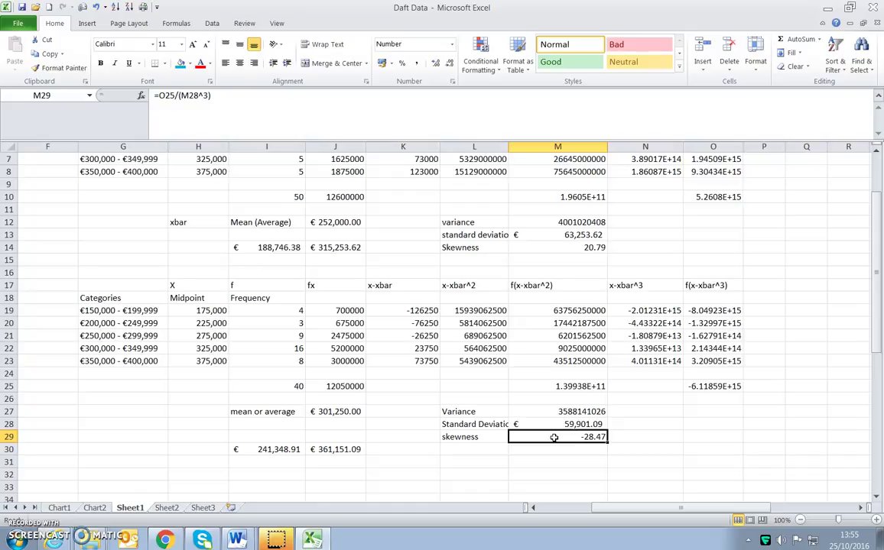
{"action": "left_click_drag", "start_coordinate": [616, 509], "coordinate": [590, 511]}
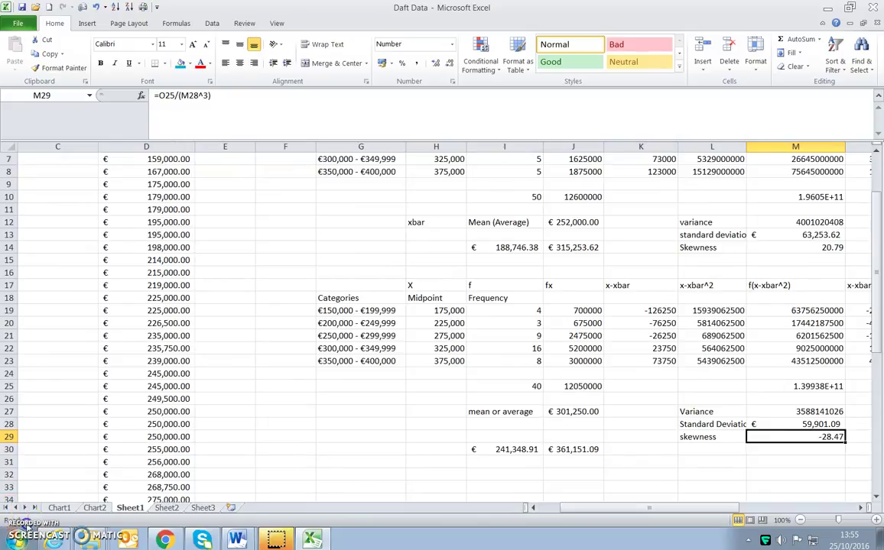